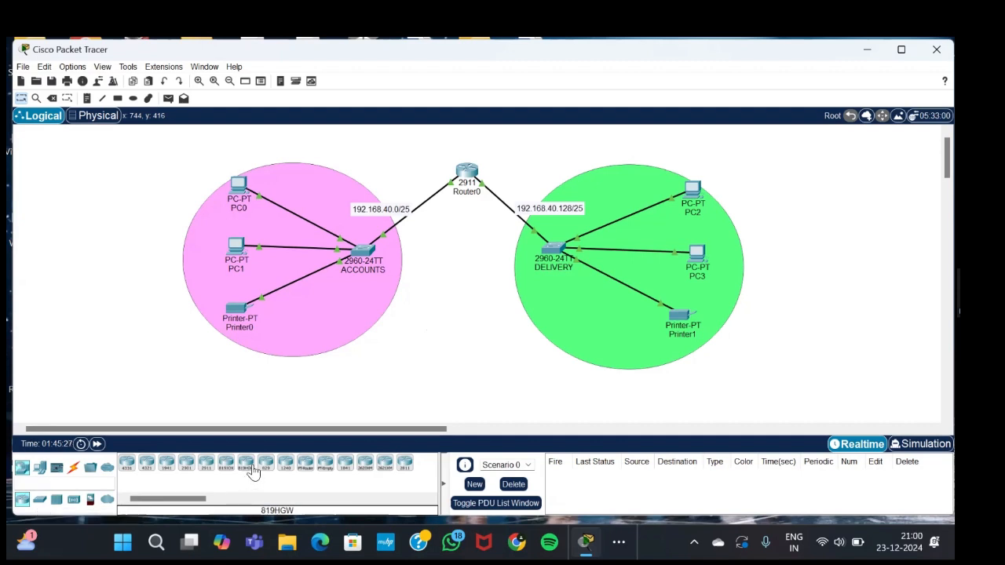
Step: Browse the available router, switch, end device and connection types used for the two-department topology
click(466, 184)
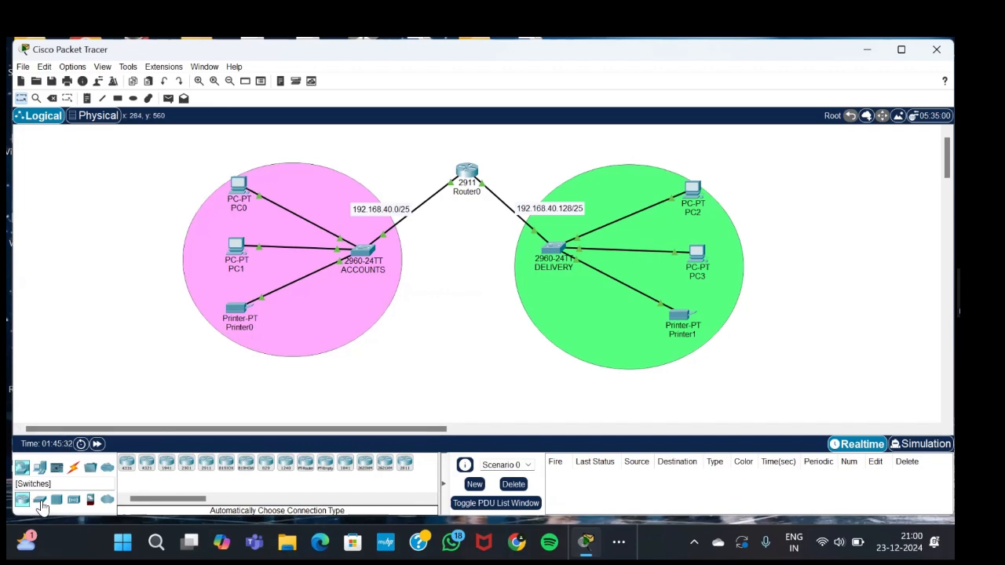
click(40, 502)
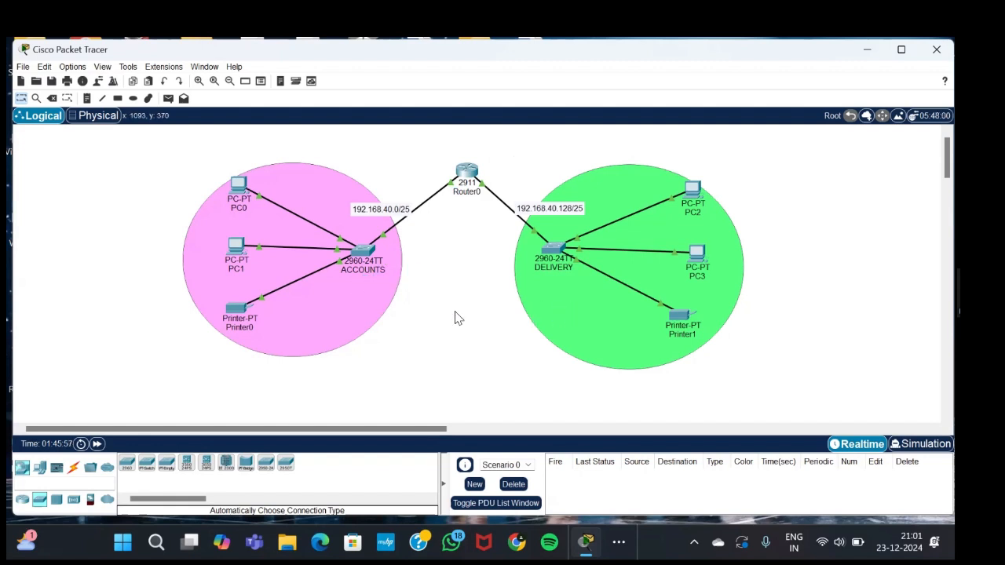
click(40, 469)
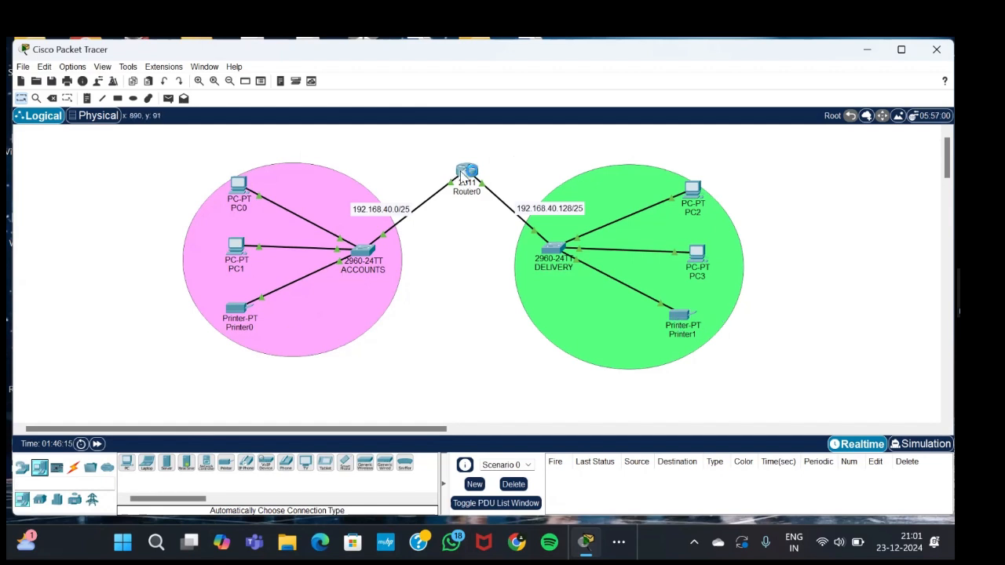
click(73, 468)
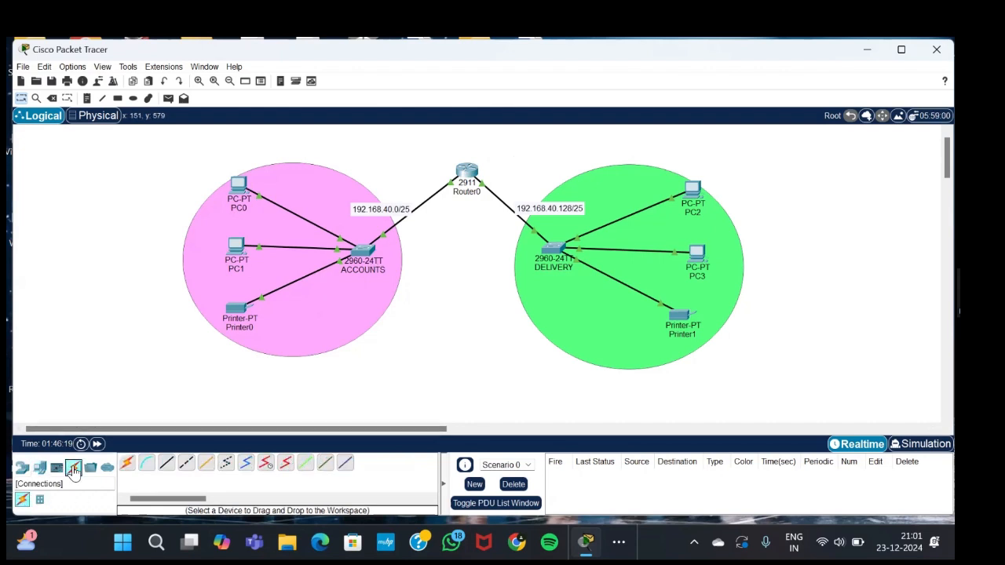
mouse_move(479, 168)
Step: Switch to the Word document with the subnetting notes and examine the network address and number of subnets
click(620, 539)
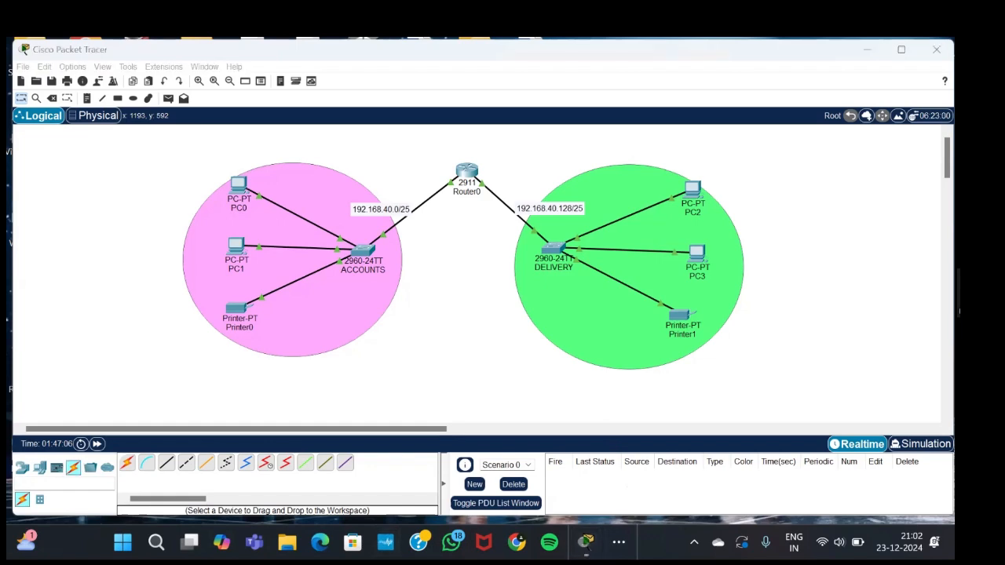
click(618, 541)
click(621, 499)
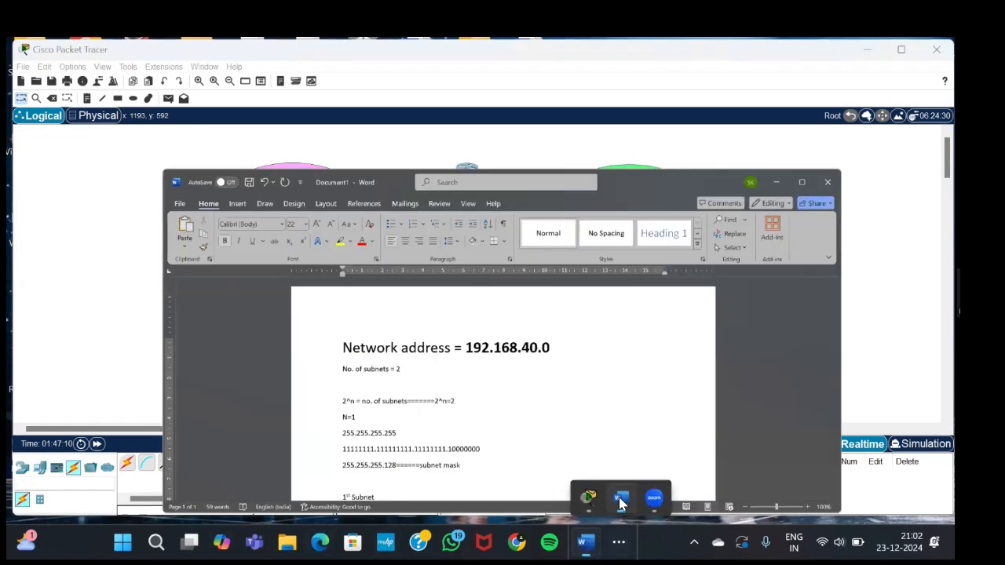
click(425, 280)
drag(482, 282, 543, 282)
click(542, 282)
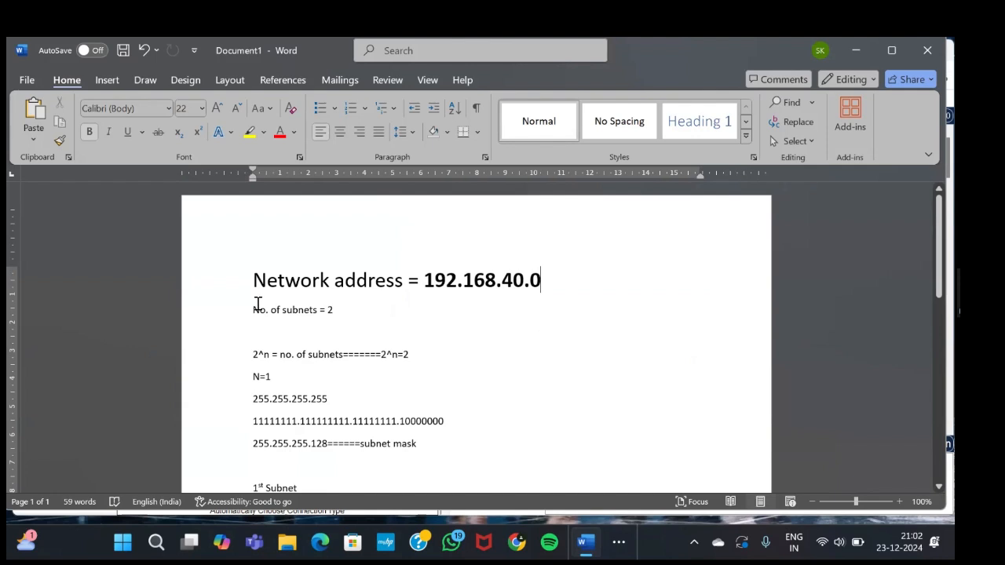
drag(253, 309, 335, 313)
click(334, 314)
Step: Examine the 2^n subnet formula, the value of N and the start of the binary mask in the notes
drag(403, 359, 392, 358)
click(303, 358)
drag(267, 376, 328, 399)
click(280, 382)
click(325, 399)
click(254, 421)
drag(262, 423, 290, 427)
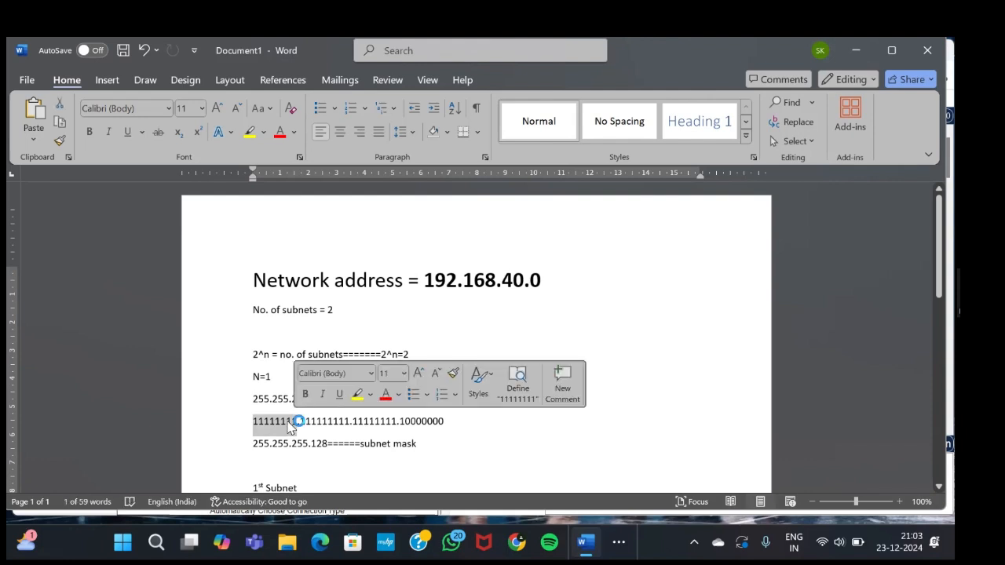
click(287, 423)
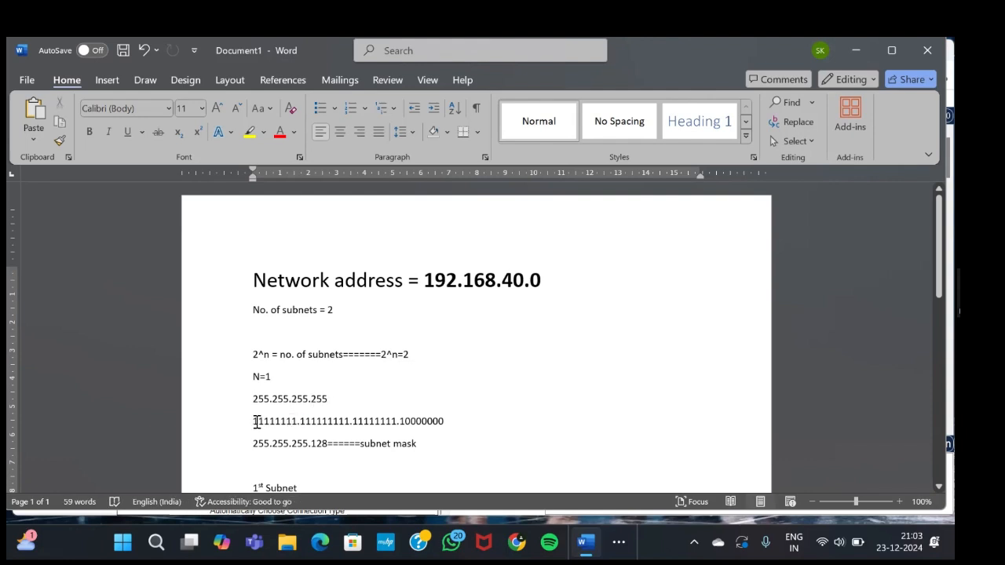
Step: Compare N with the octets of the binary mask, highlighting the last octet with the borrowed bit
drag(252, 423, 372, 428)
click(299, 423)
click(373, 428)
drag(254, 380, 272, 378)
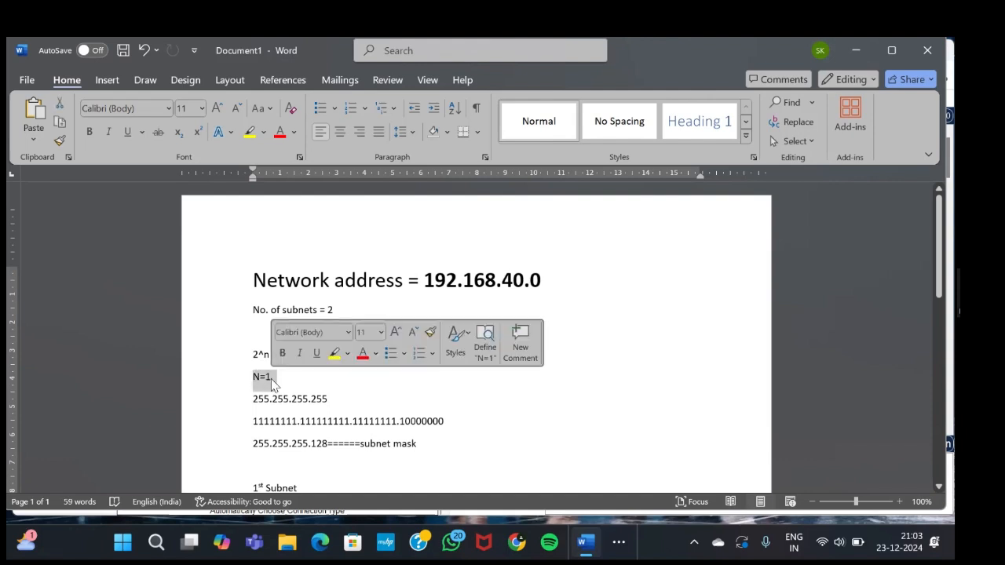
drag(401, 423, 455, 422)
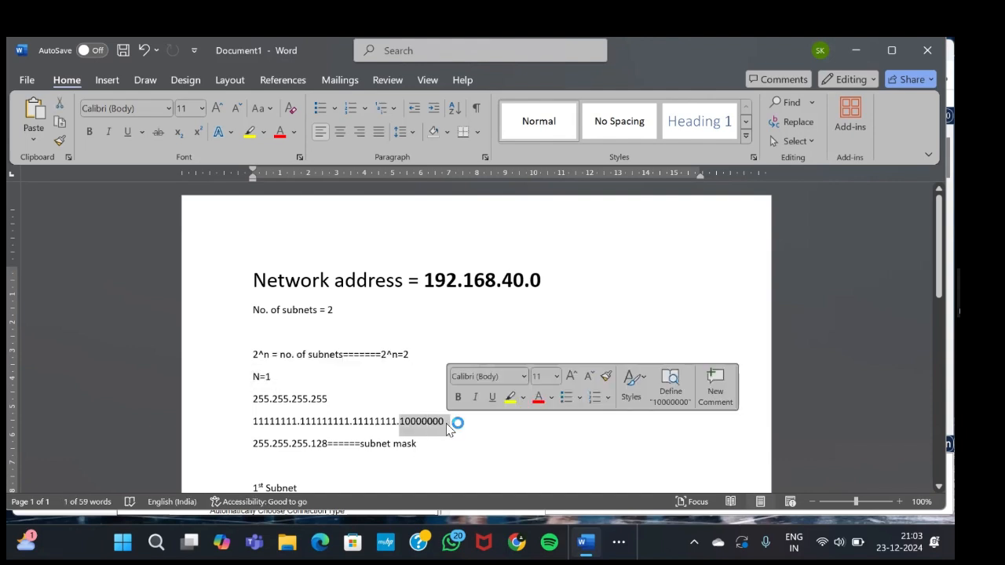
click(448, 423)
Step: Compare the full binary mask with the decimal subnet mask written below it
scroll(448, 422, down, 3)
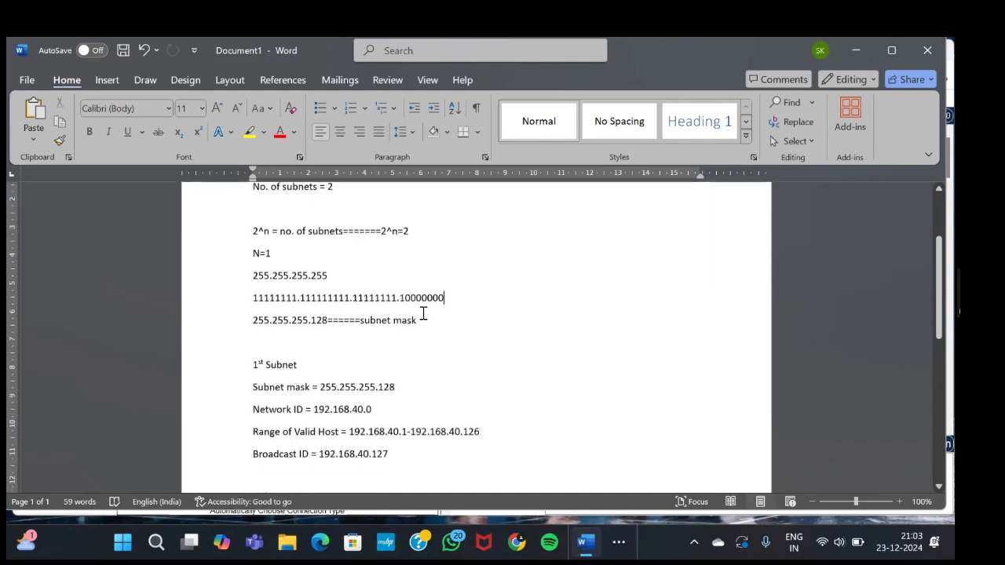
click(254, 297)
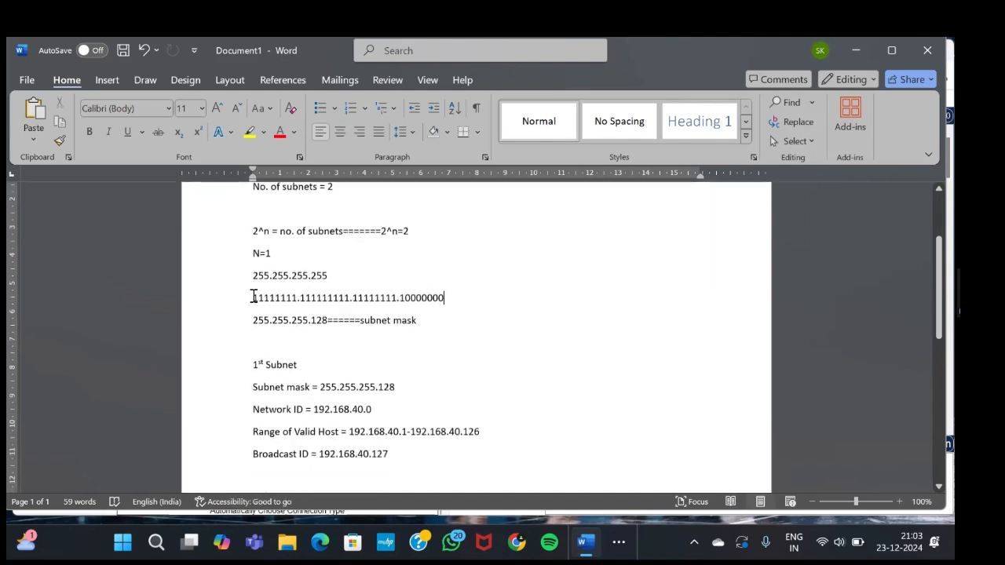
shift+click(442, 297)
drag(312, 320, 343, 314)
click(343, 315)
double_click(290, 320)
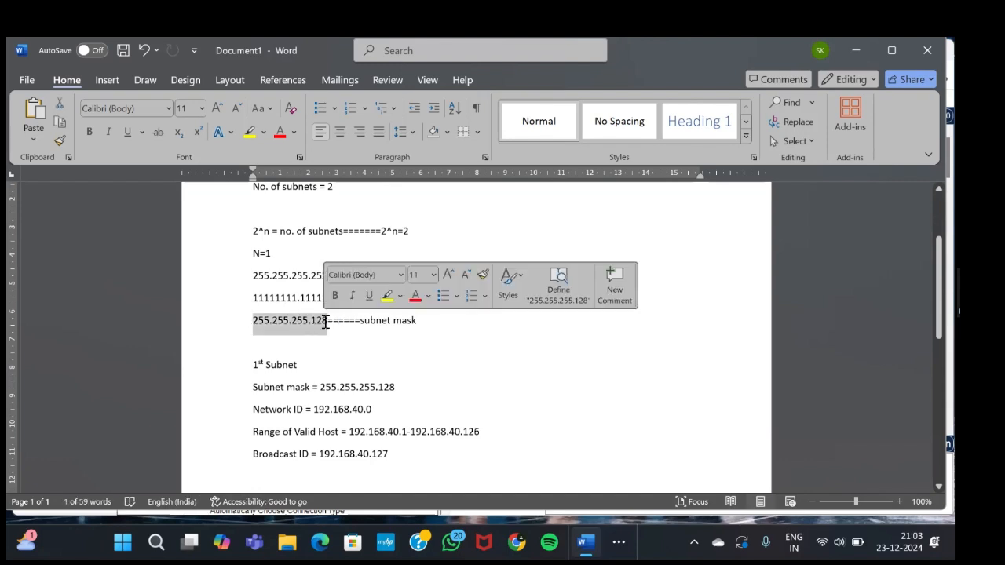
click(378, 328)
Step: Examine the 1st Subnet's network ID, broadcast ID and range of valid hosts
scroll(364, 368, down, 2)
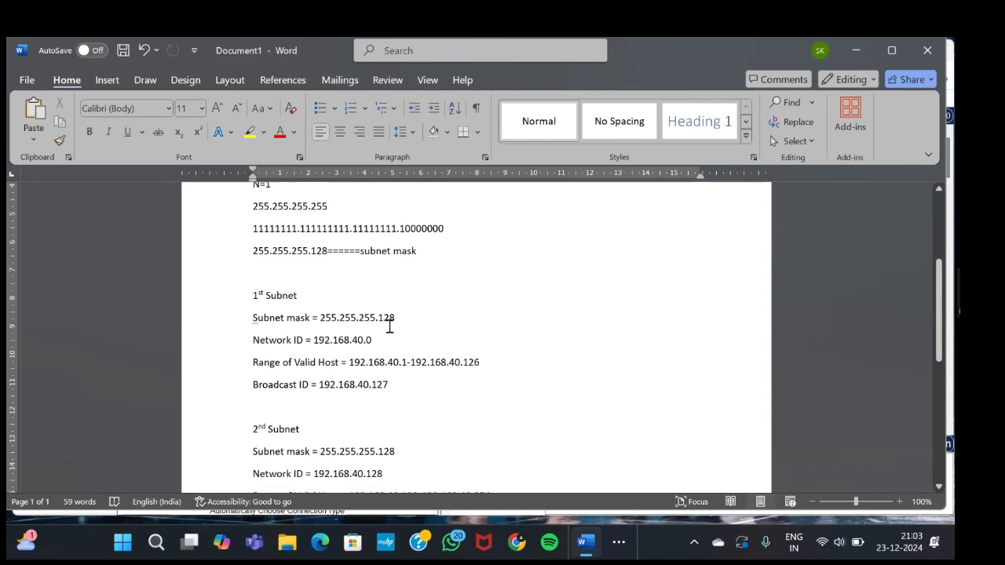
drag(314, 340, 372, 346)
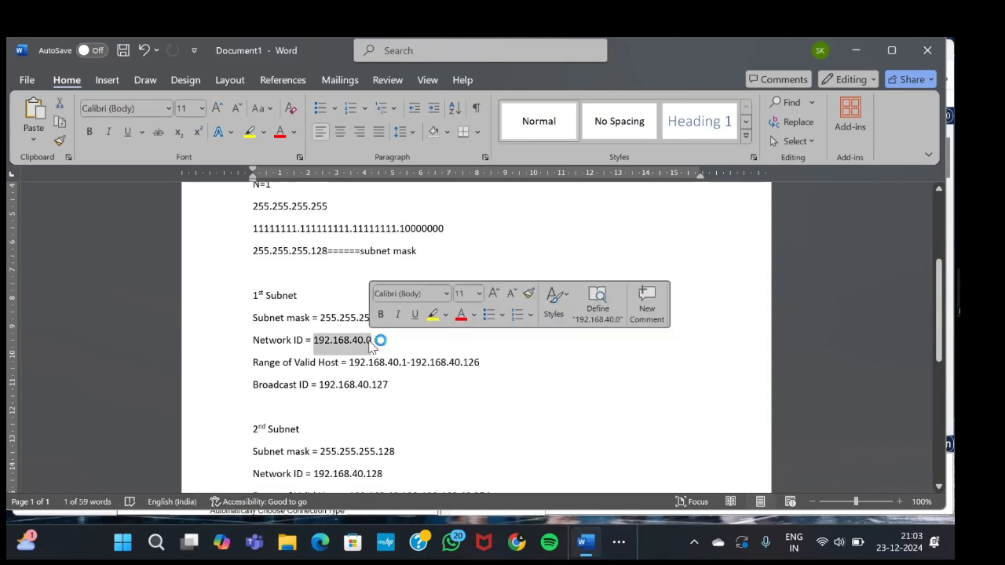
click(377, 342)
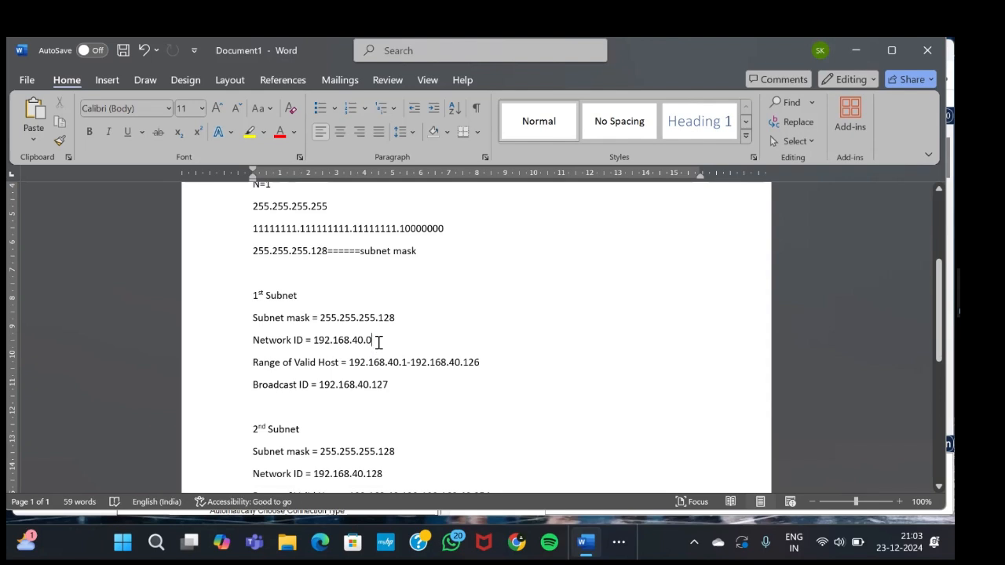
drag(253, 384, 311, 385)
click(339, 386)
drag(373, 388, 409, 388)
click(401, 395)
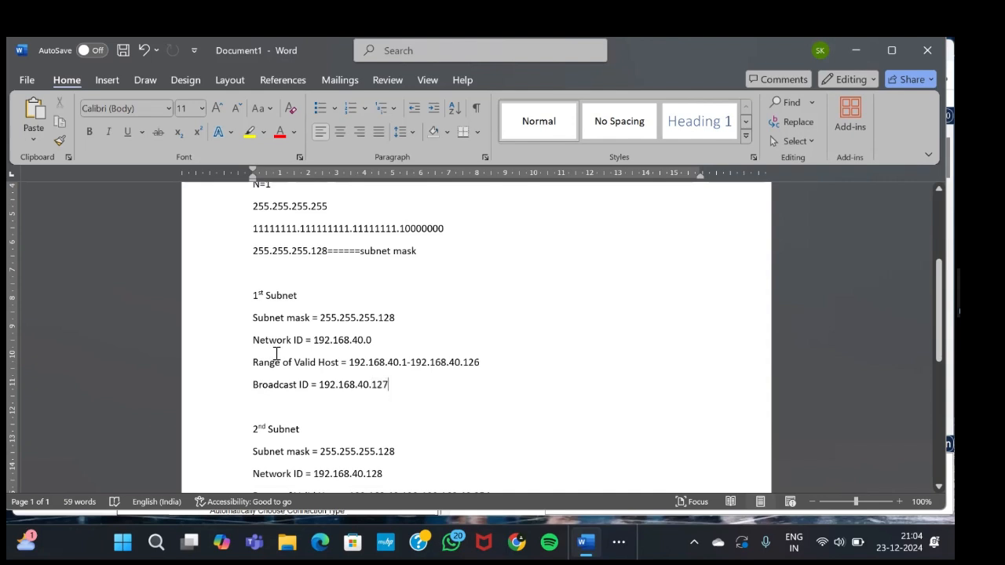
double_click(368, 340)
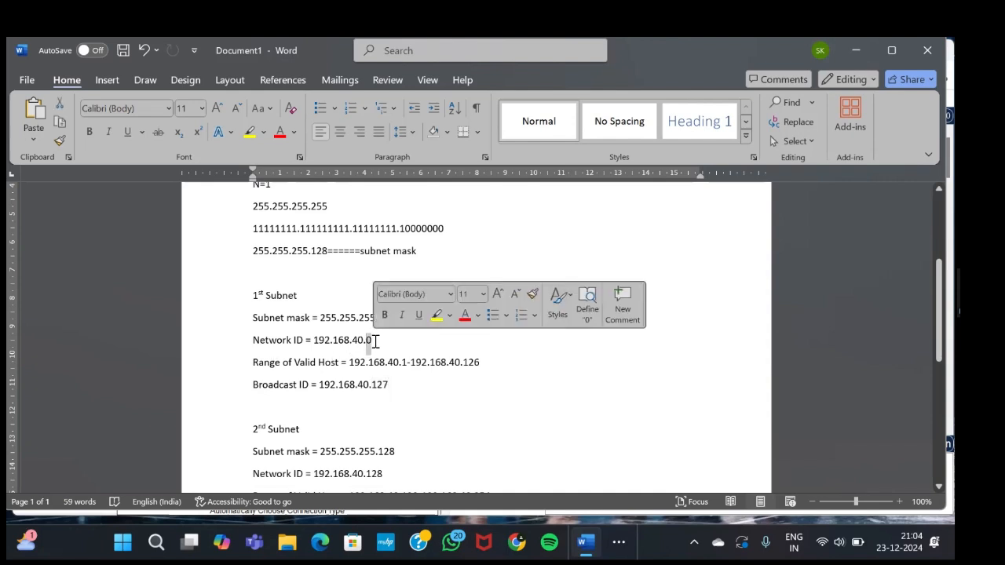
drag(372, 386, 485, 366)
click(413, 388)
click(464, 362)
Step: Examine the 2nd Subnet's network ID and broadcast ID, comparing their last octets
scroll(402, 364, down, 3)
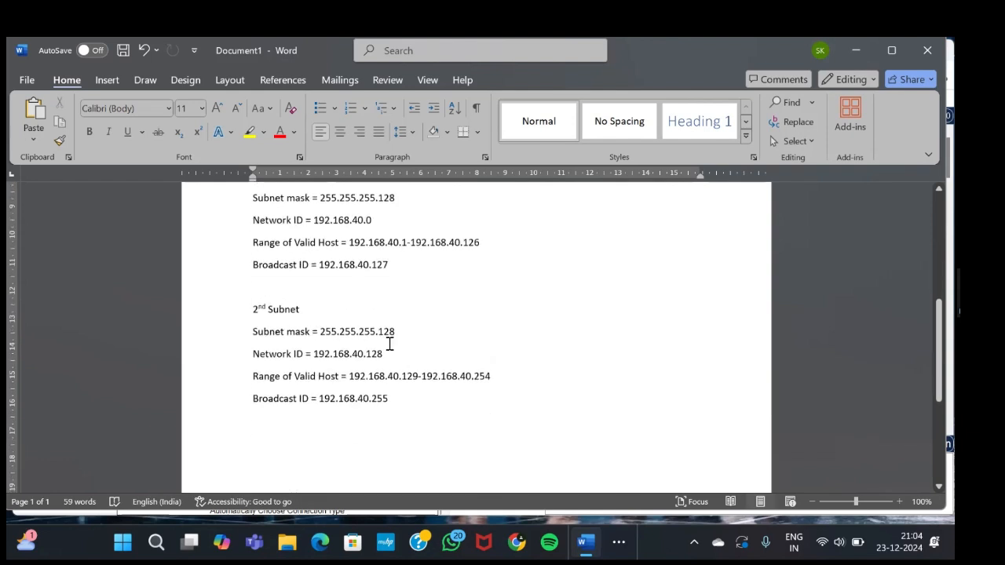
triple_click(319, 353)
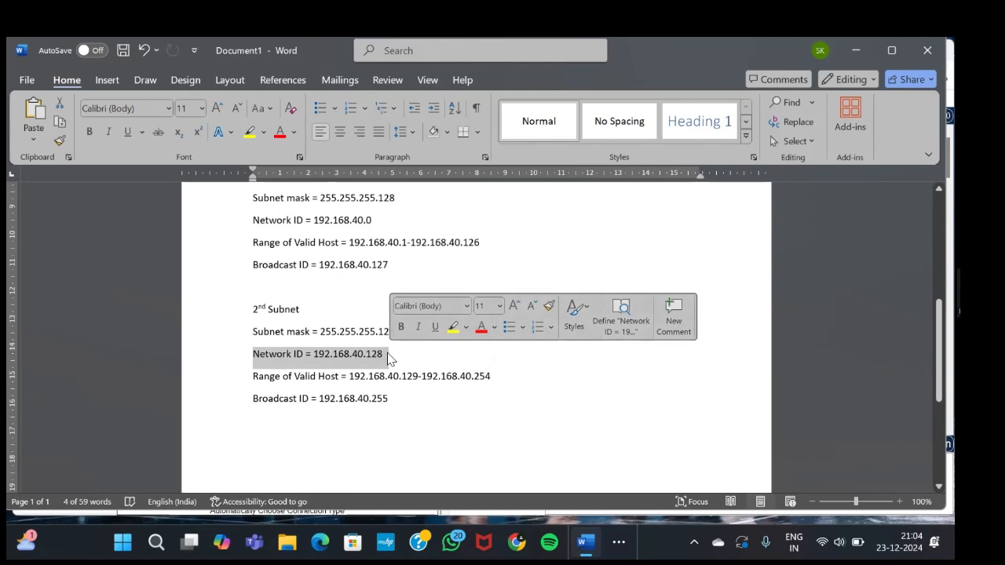
click(389, 357)
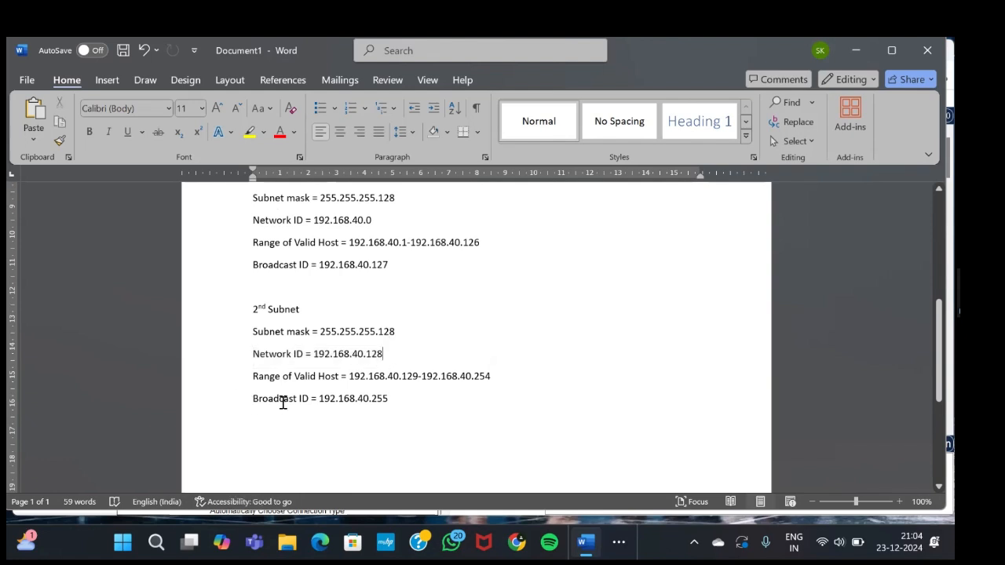
triple_click(392, 405)
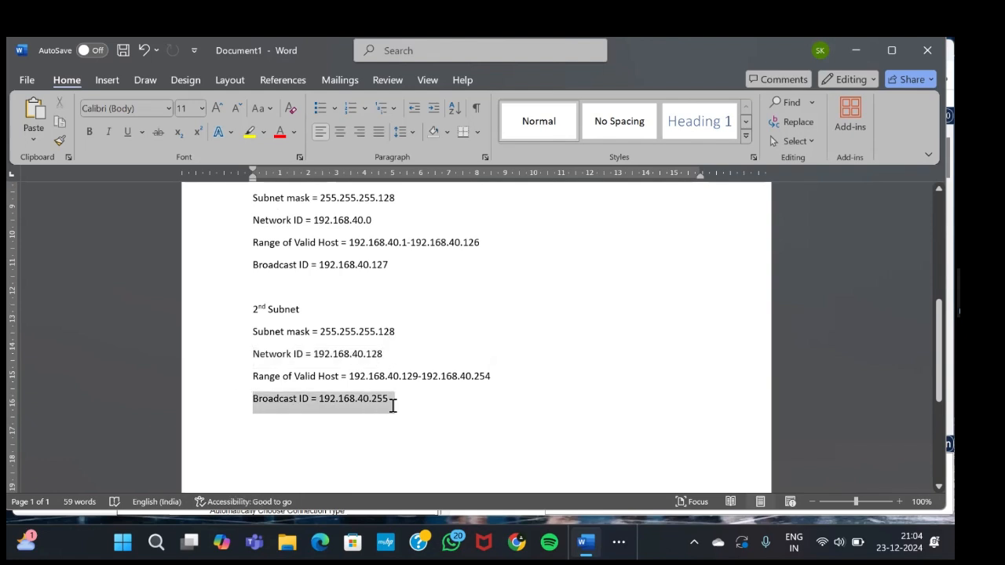
click(346, 402)
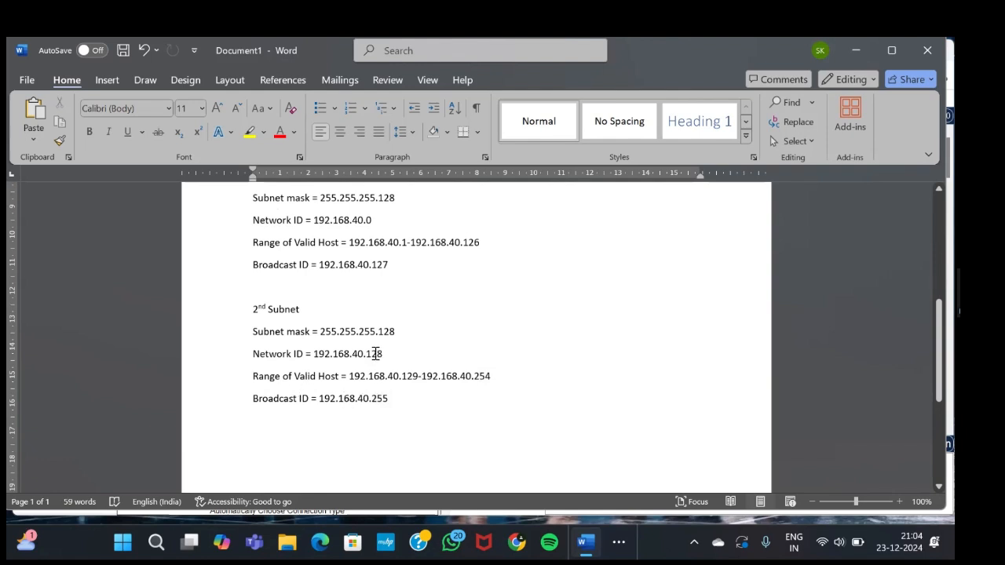
drag(392, 357, 363, 355)
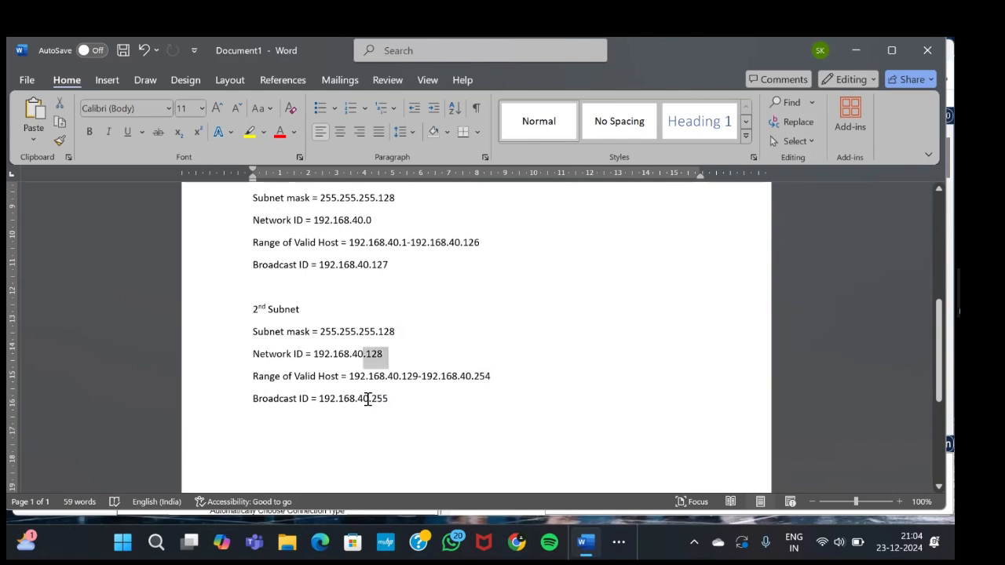
drag(368, 399, 399, 404)
click(399, 404)
Step: Switch back to Cisco Packet Tracer, open Router0's command line and find the first configuration commands in its history
scroll(398, 404, up, 1)
scroll(399, 405, up, 6)
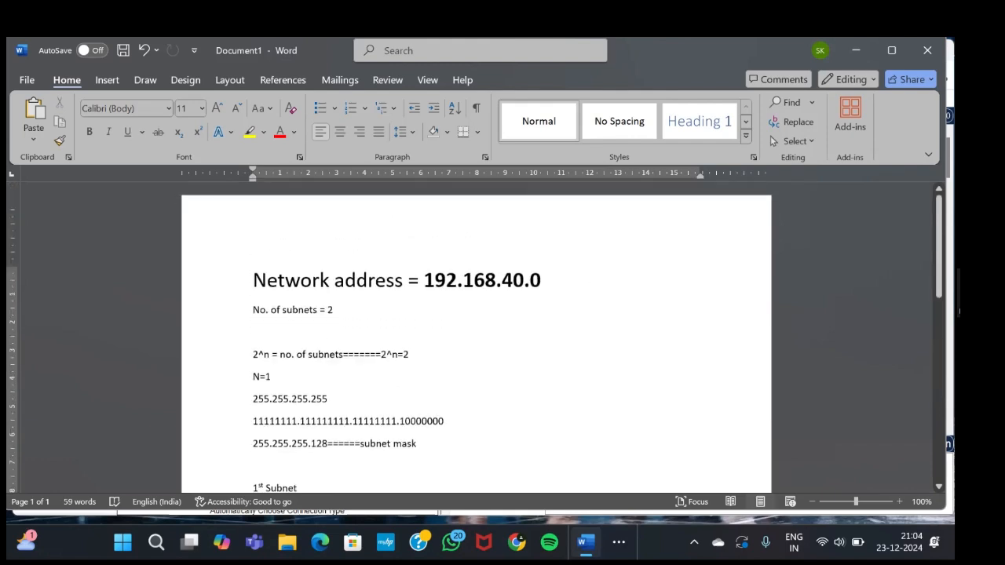
click(856, 51)
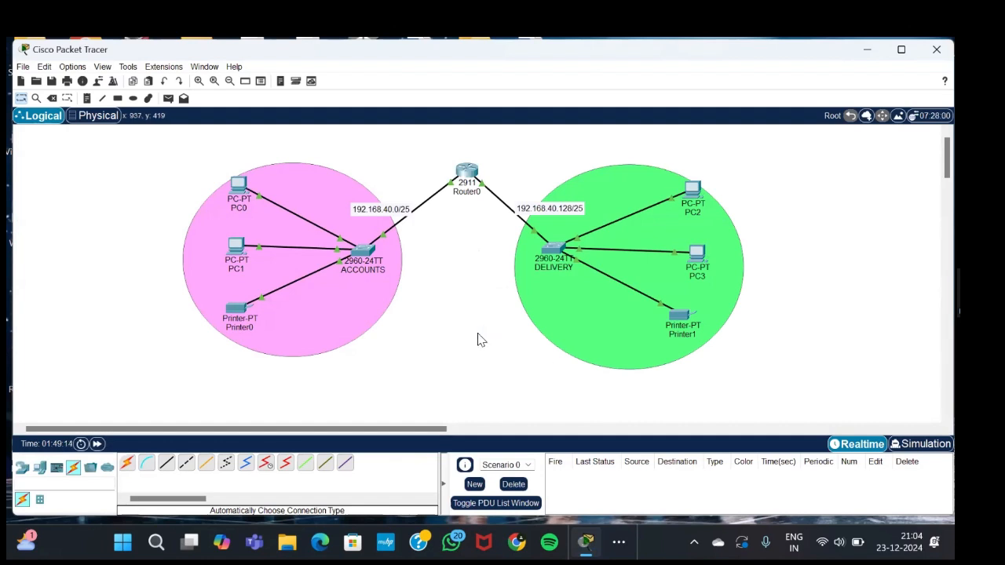
click(469, 179)
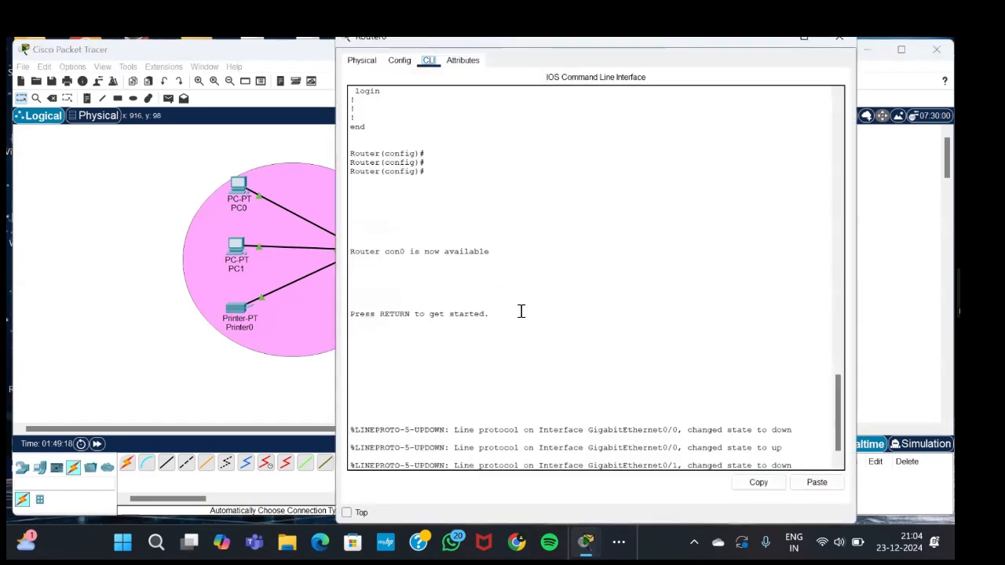
scroll(520, 311, up, 20)
scroll(520, 312, down, 5)
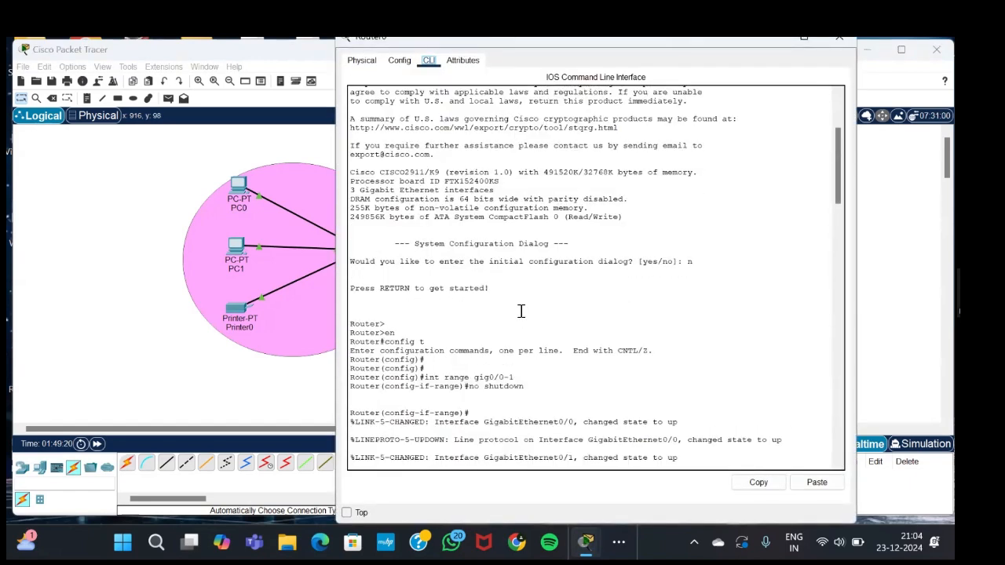
scroll(521, 311, down, 1)
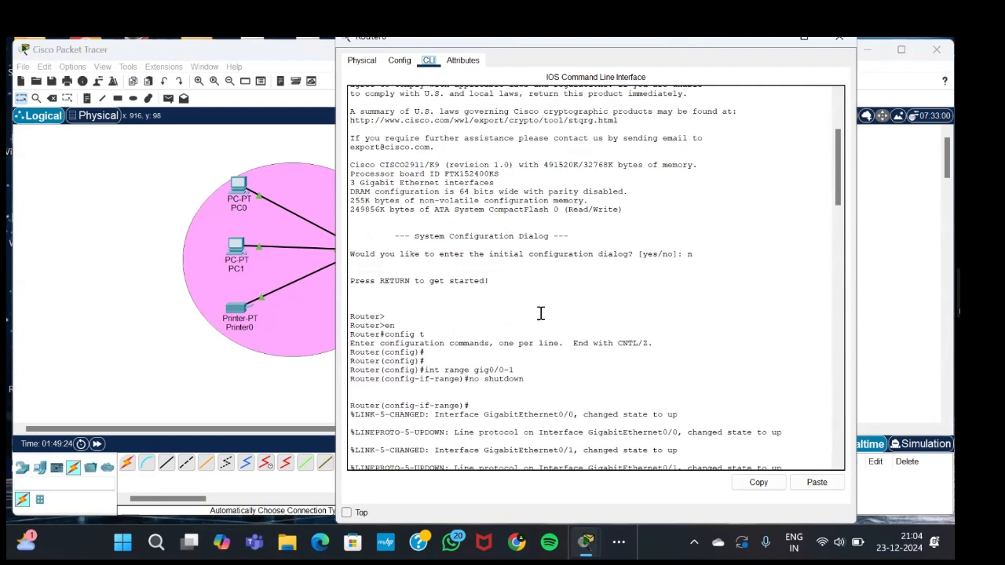
scroll(540, 313, down, 8)
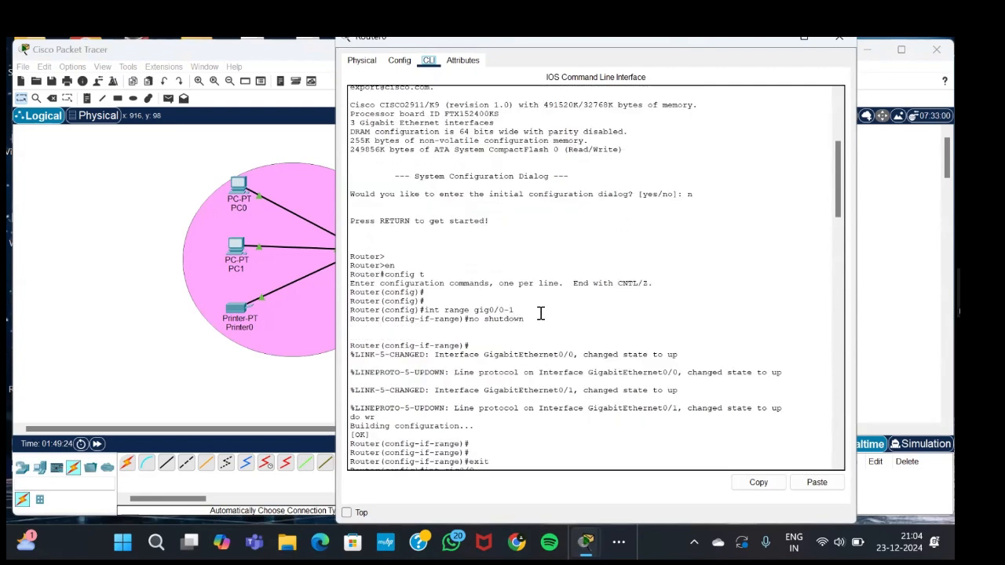
Step: Examine the commands in Router0's history that enter configuration mode and select the Gigabit interface range
drag(386, 259, 422, 263)
click(402, 261)
click(422, 264)
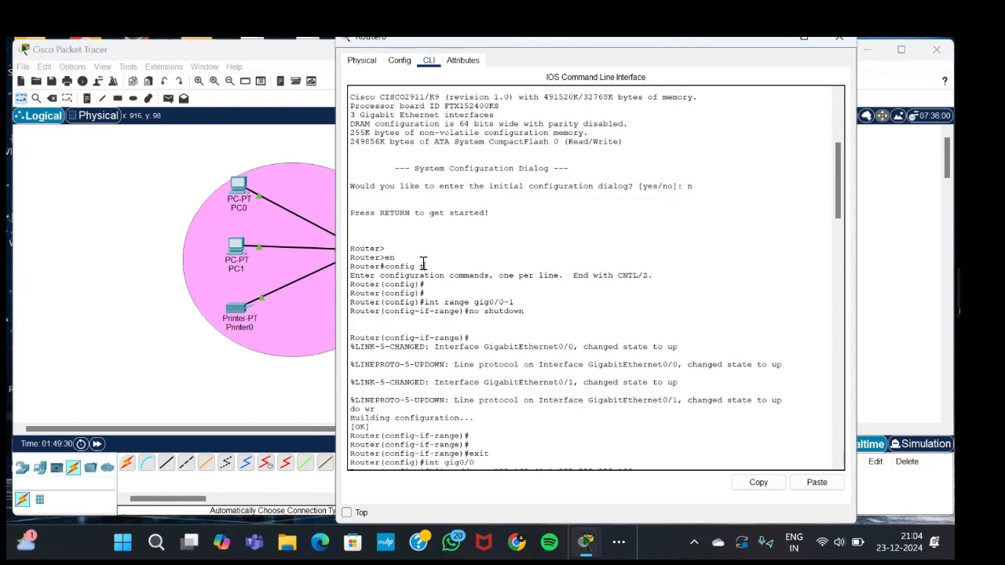
scroll(456, 293, down, 2)
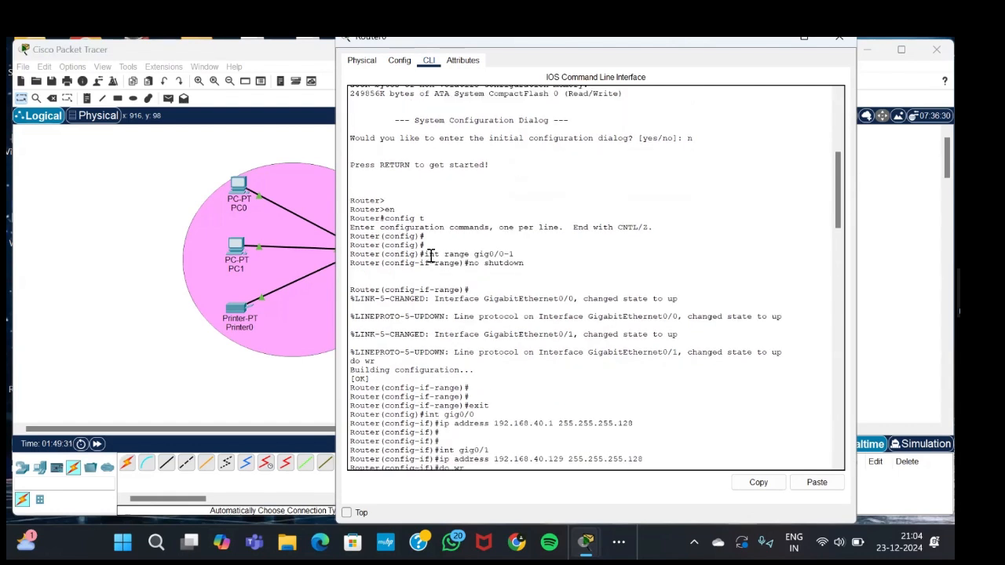
drag(423, 254, 520, 255)
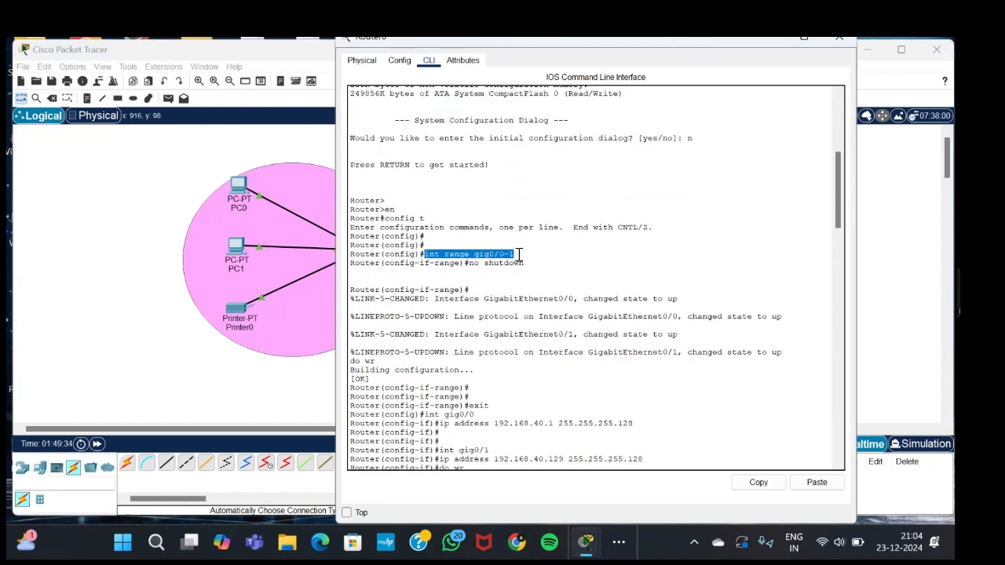
click(518, 254)
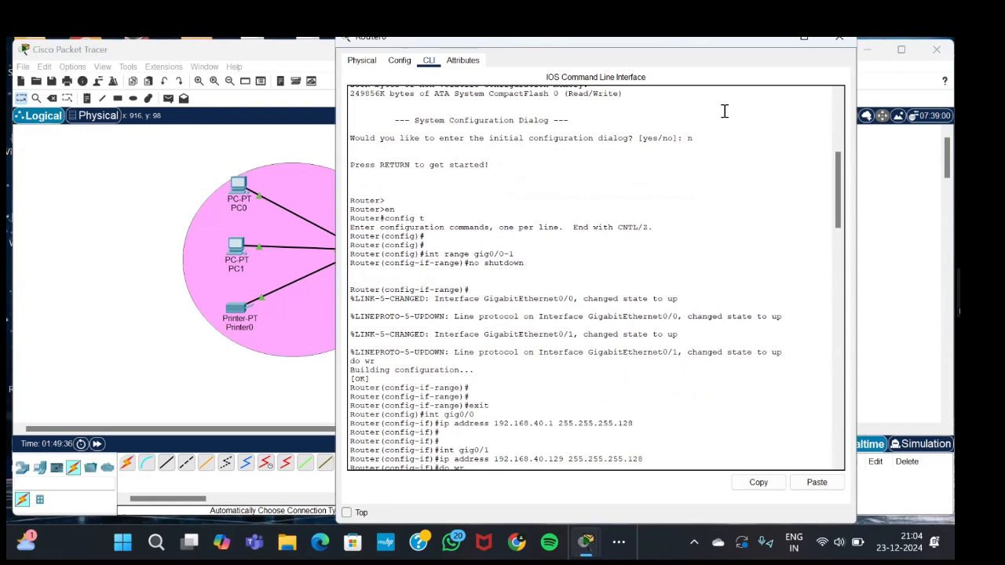
Step: Close Router0's window and check the port labels on its links to the Accounts and Delivery switches
click(839, 37)
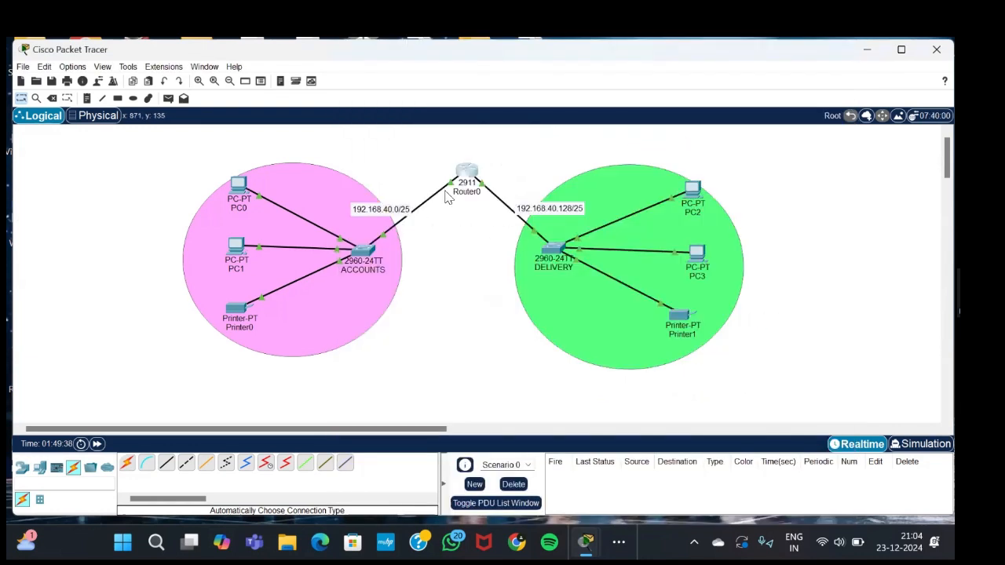
mouse_move(450, 185)
mouse_move(481, 183)
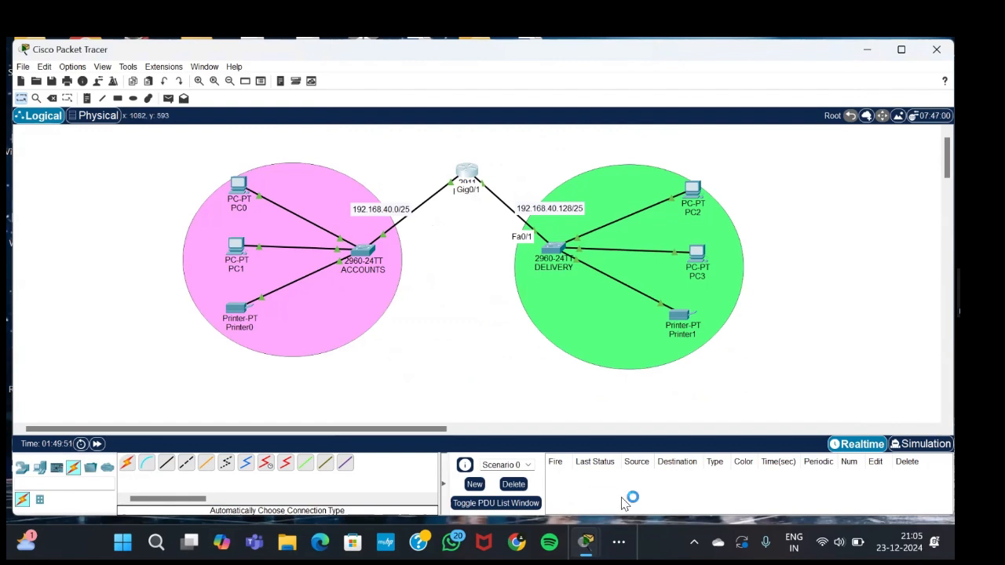
Step: Reopen Router0's command line and examine the commands that select the Gigabit interface range and enable those interfaces
click(585, 541)
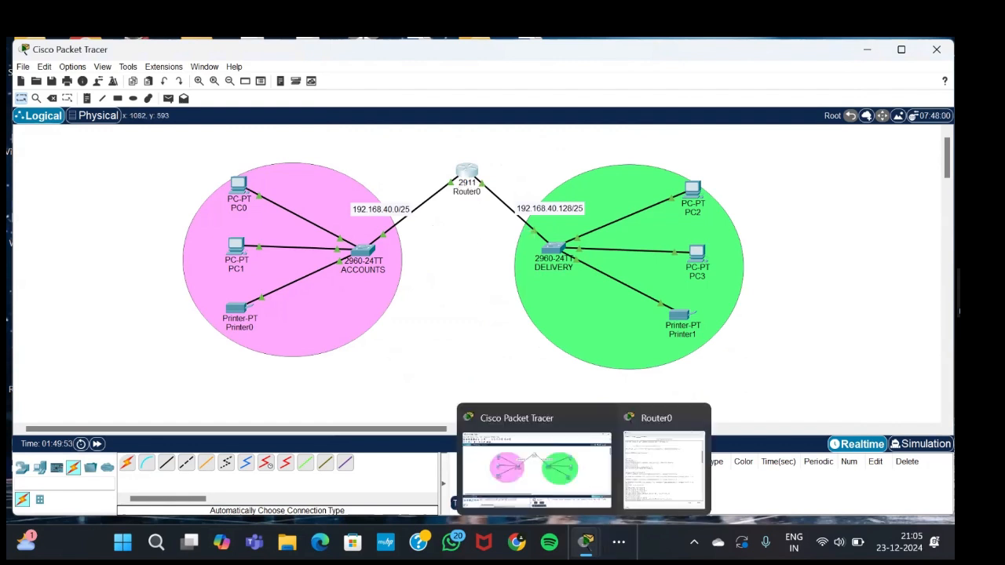
click(657, 468)
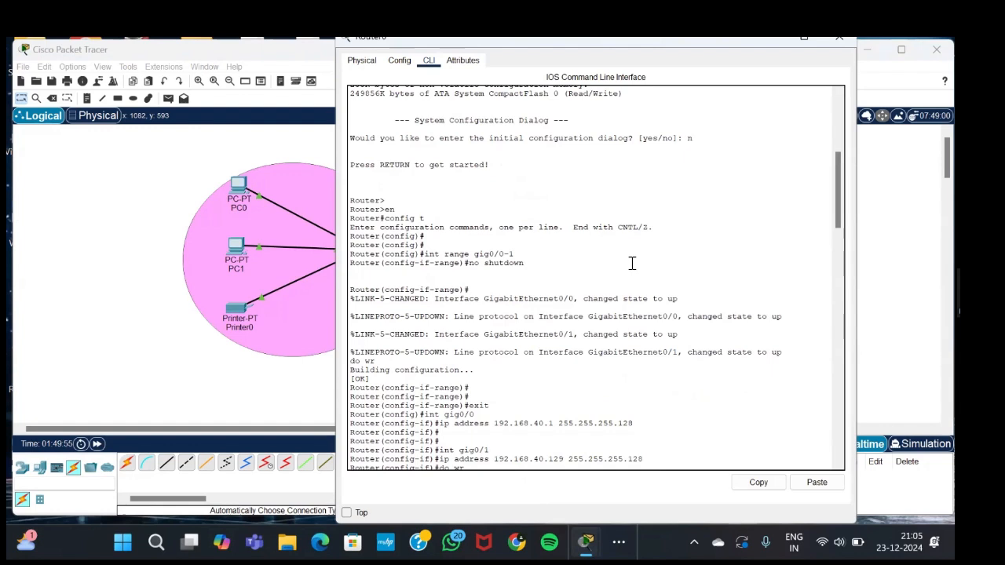
scroll(526, 294, down, 2)
scroll(526, 294, down, 1)
drag(424, 210, 523, 211)
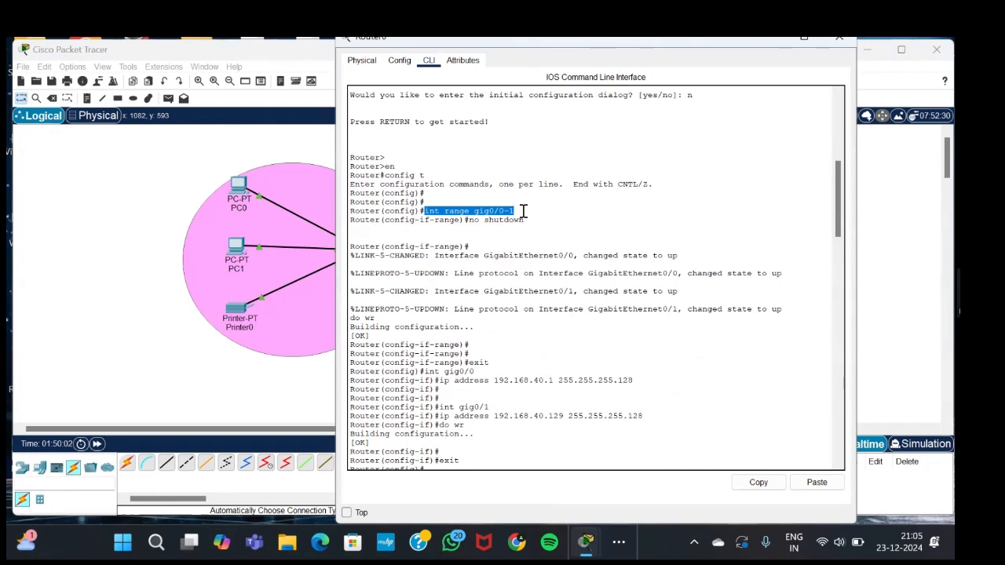
drag(469, 220, 526, 218)
click(526, 217)
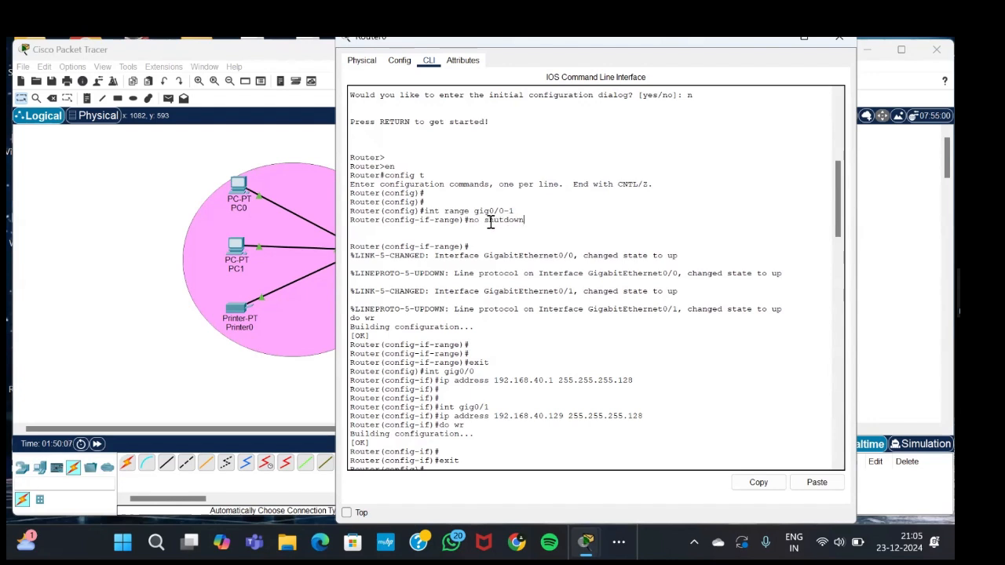
Step: Examine the do wr command that follows the interface range setup in Router0's history
scroll(502, 286, down, 2)
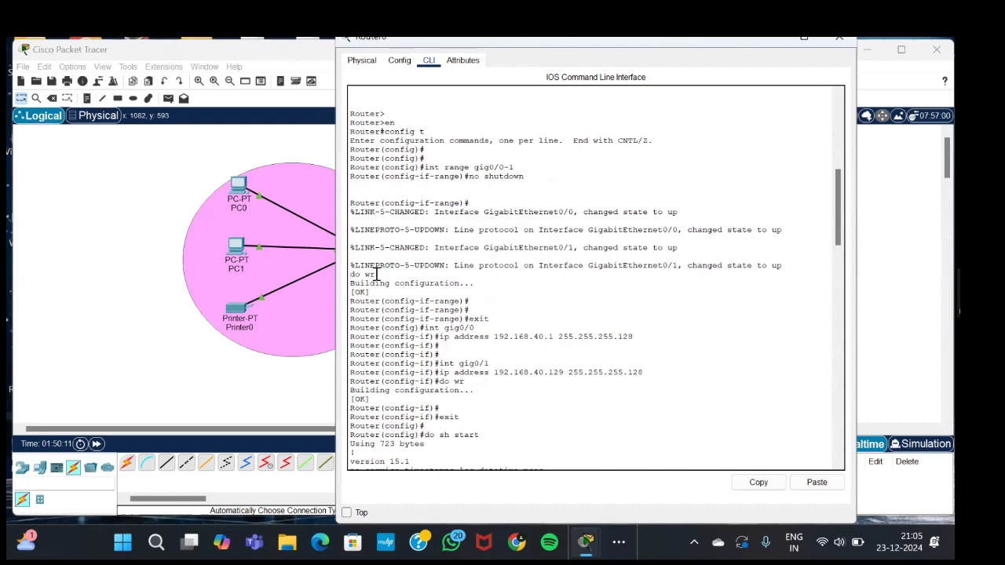
drag(350, 274, 375, 274)
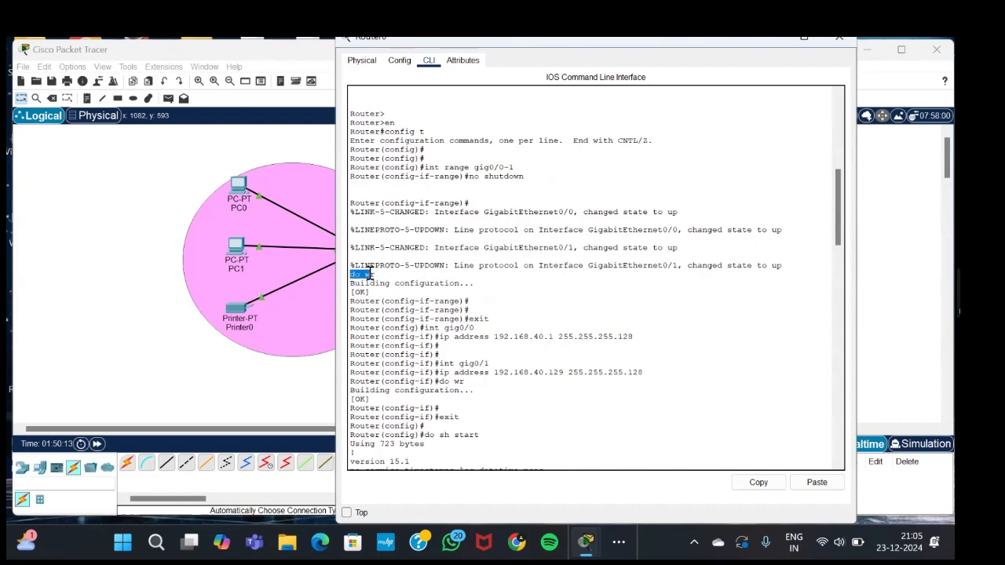
click(375, 272)
Step: Examine the commands that select interface gig0/0 and assign its IP address and subnet mask
scroll(528, 336, down, 2)
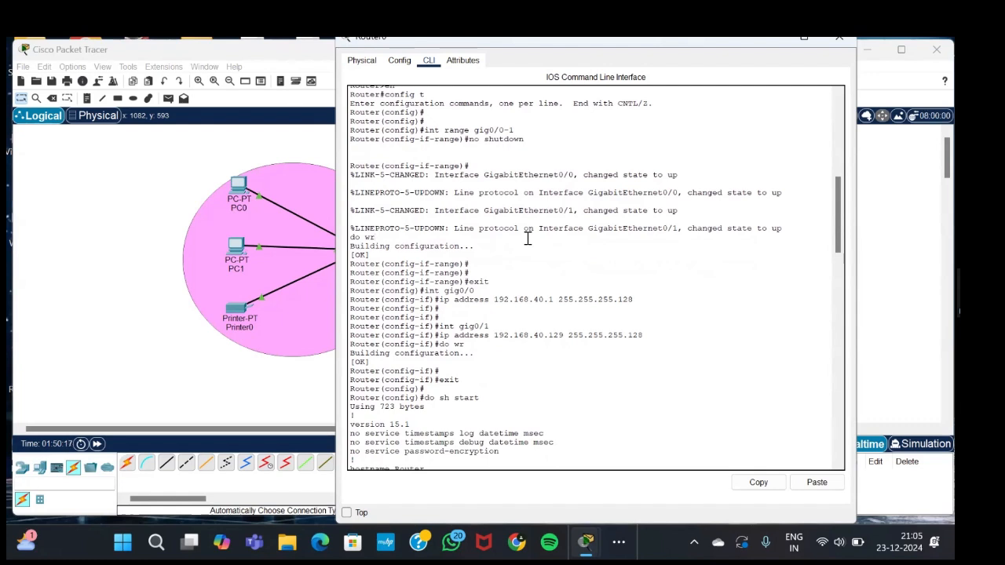
scroll(527, 237, down, 2)
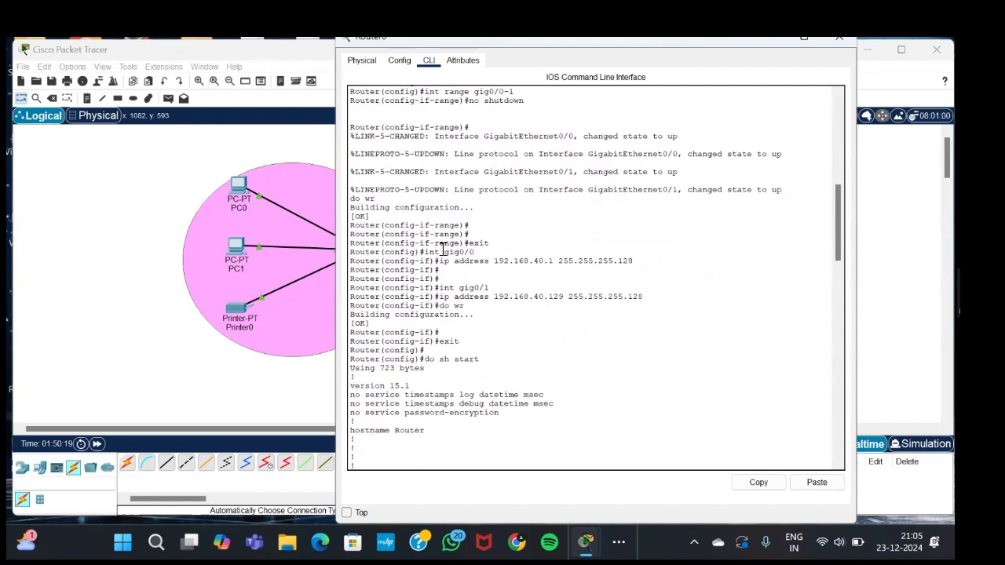
drag(424, 254, 476, 252)
click(479, 248)
drag(495, 260, 557, 261)
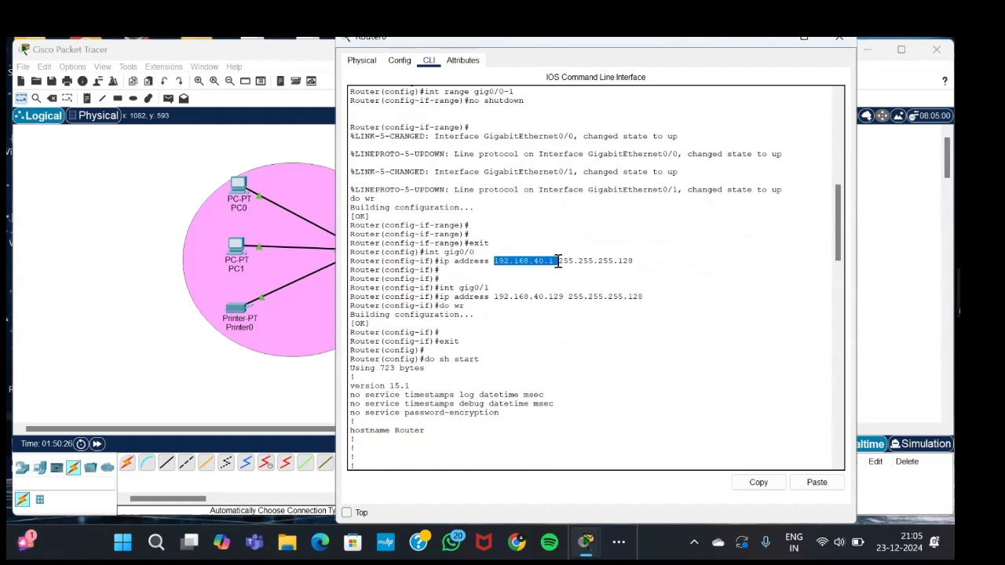
click(559, 262)
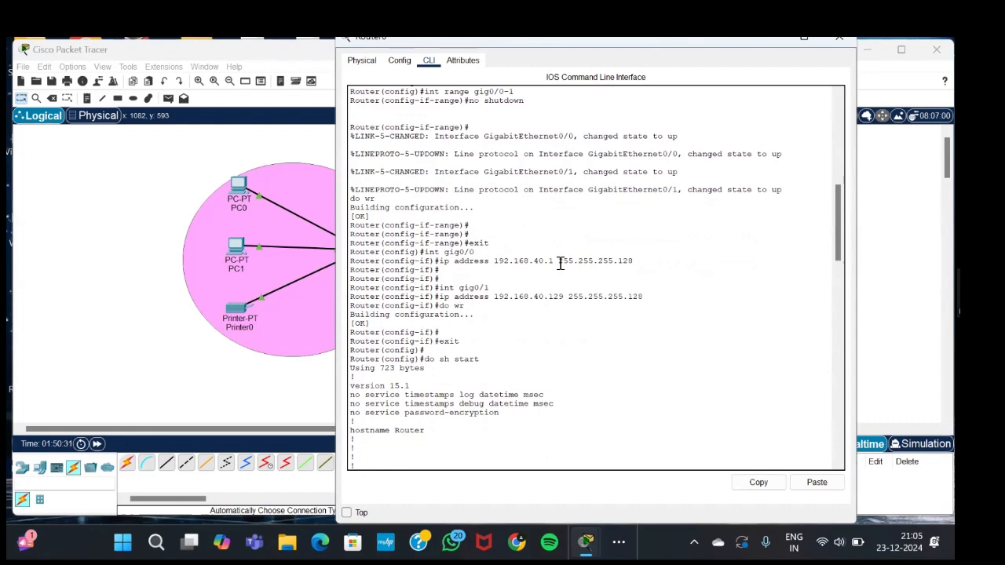
drag(560, 262, 628, 265)
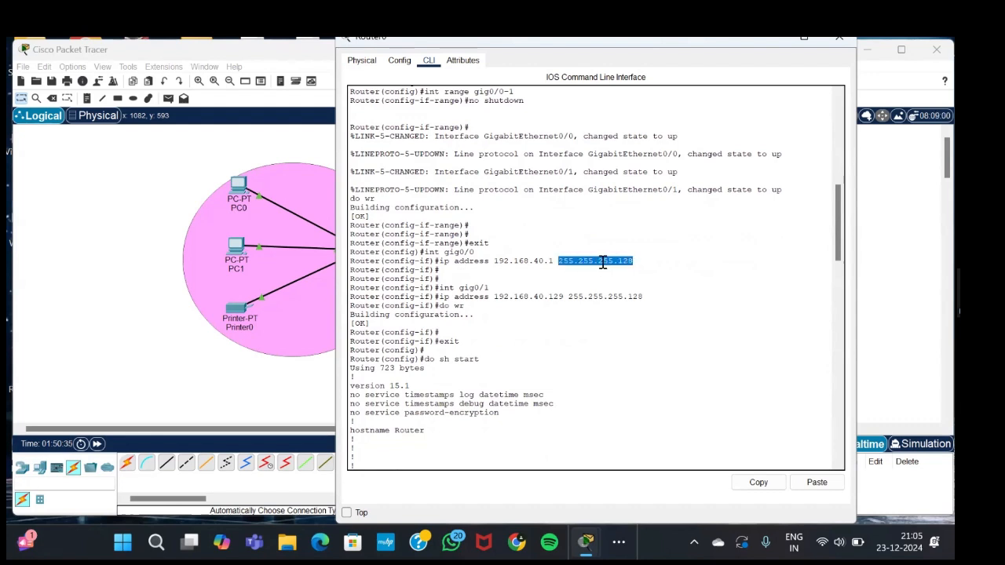
click(645, 260)
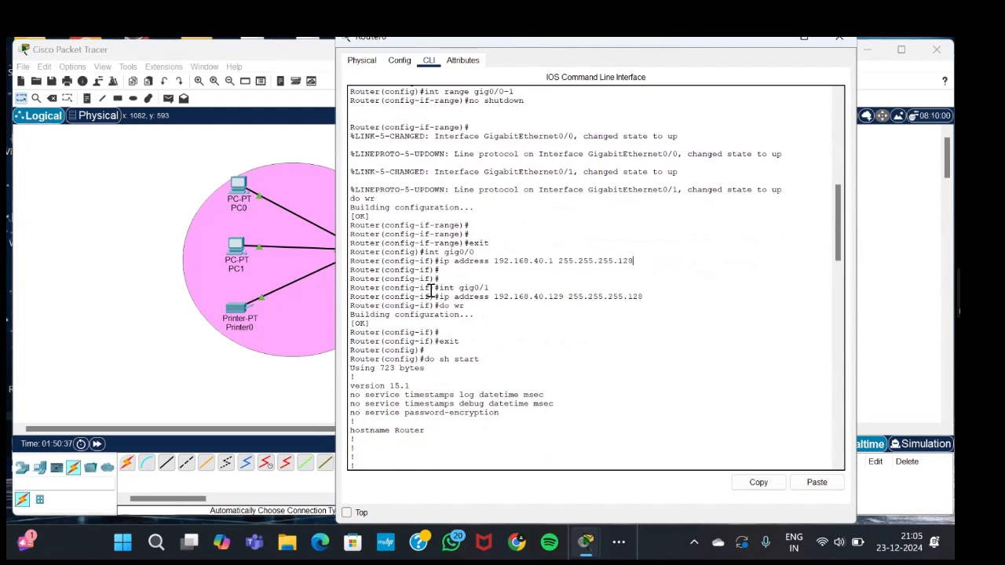
Step: Examine the commands that give interface gig0/1 its IP address and subnet mask and save the configuration
scroll(463, 274, down, 2)
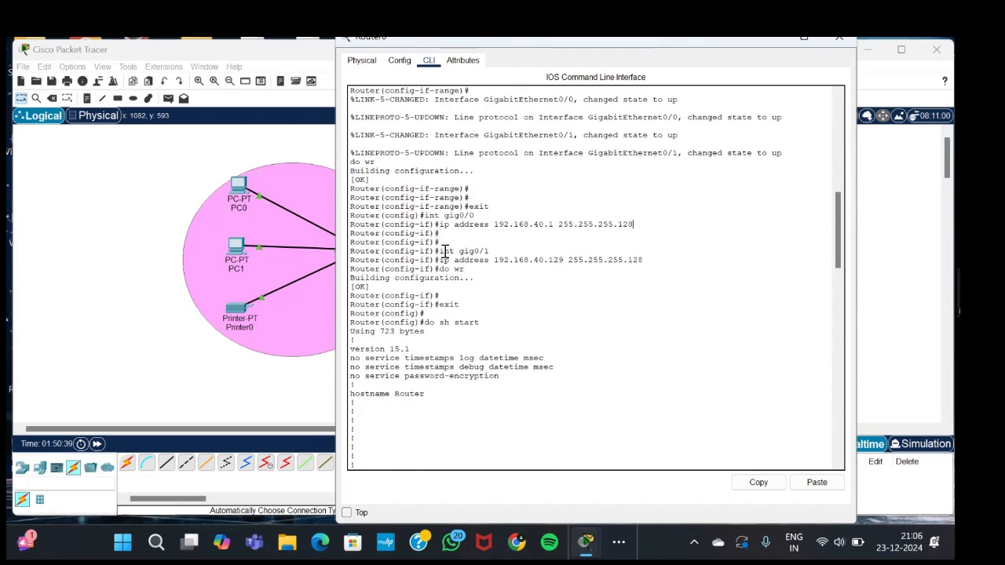
drag(440, 251, 490, 251)
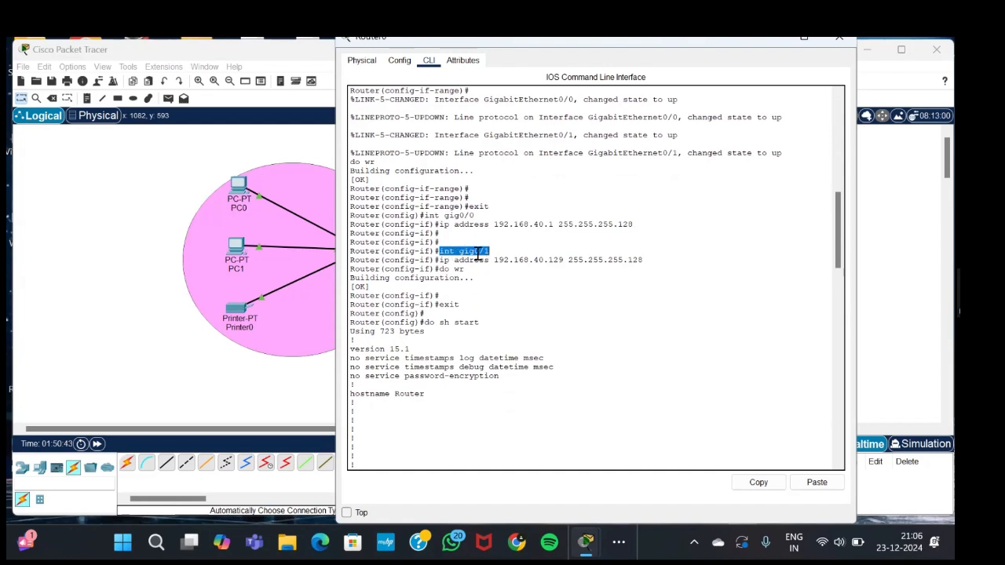
double_click(564, 262)
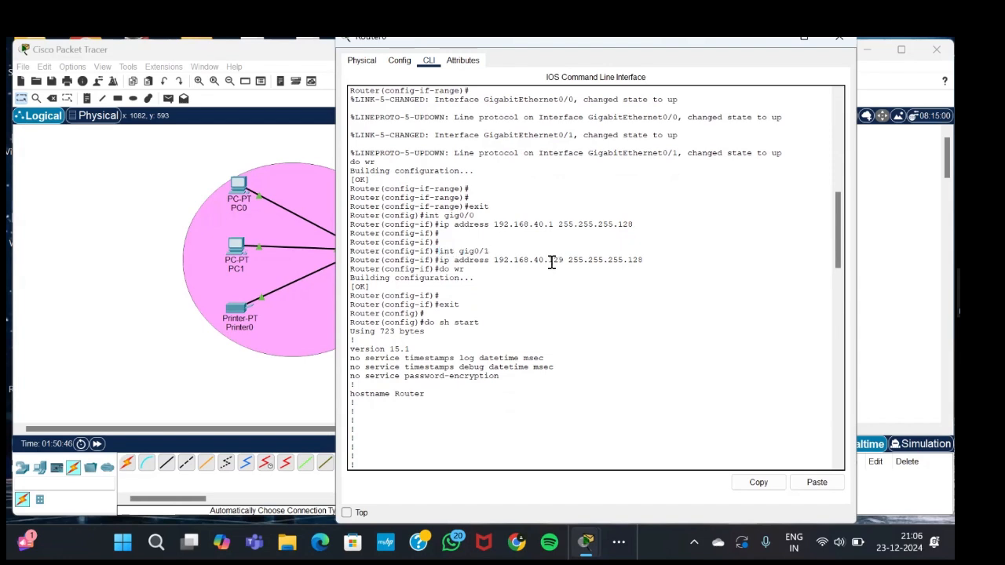
click(564, 262)
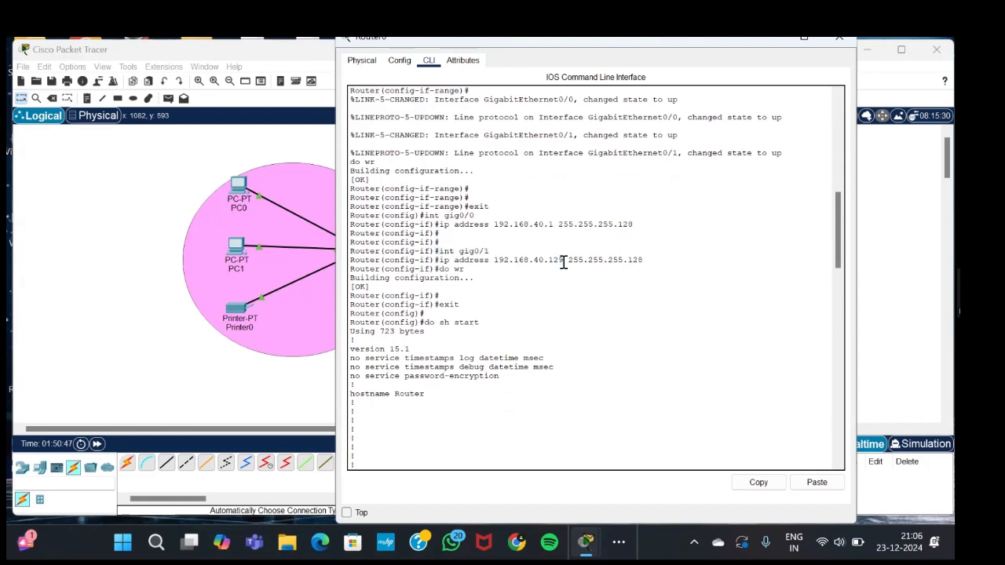
double_click(633, 259)
click(607, 262)
drag(436, 268, 470, 268)
click(470, 268)
Step: Examine the GigabitEthernet0/0 and GigabitEthernet0/1 entries in the do sh start output, then close Router0's window
scroll(468, 304, down, 2)
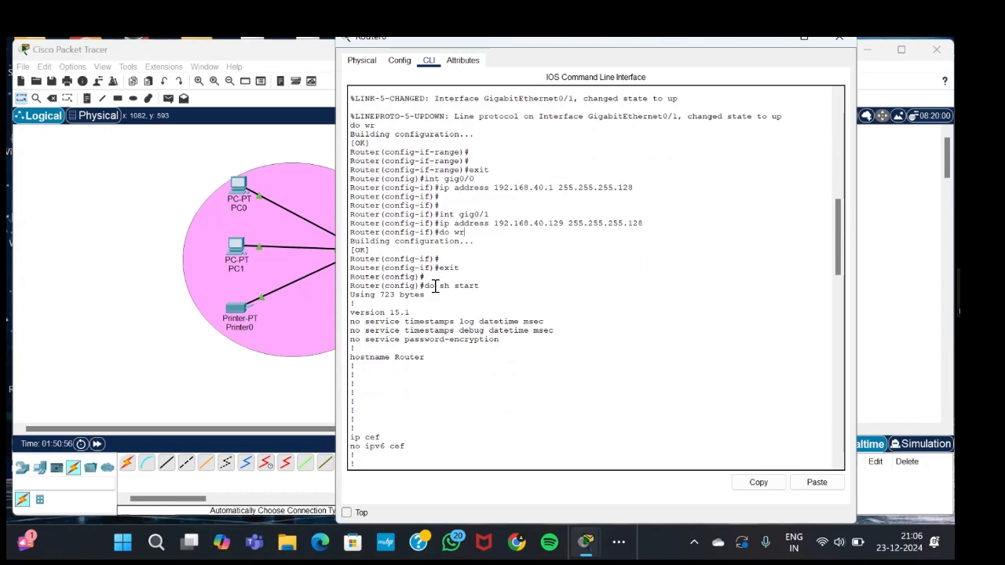
scroll(486, 288, down, 18)
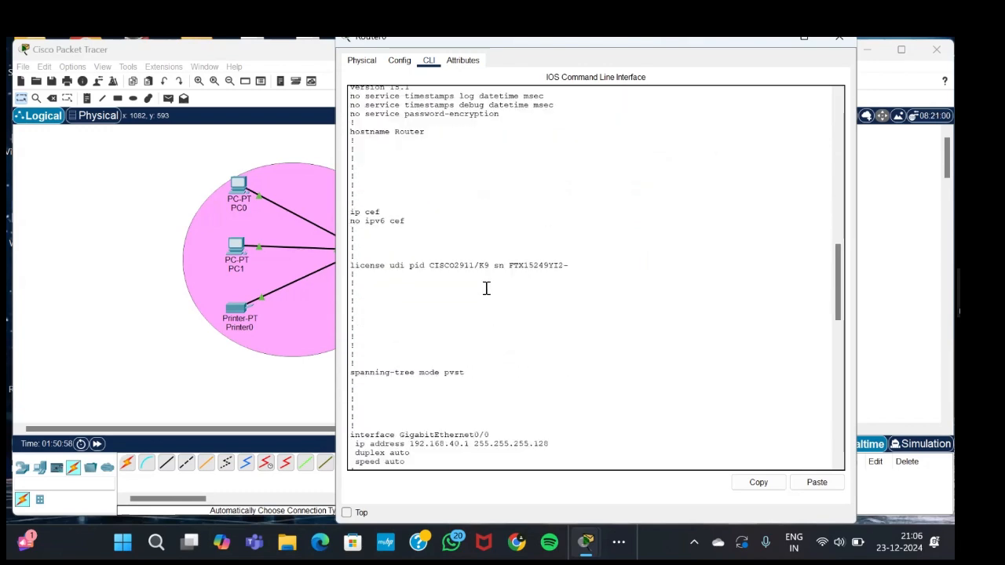
scroll(486, 289, down, 3)
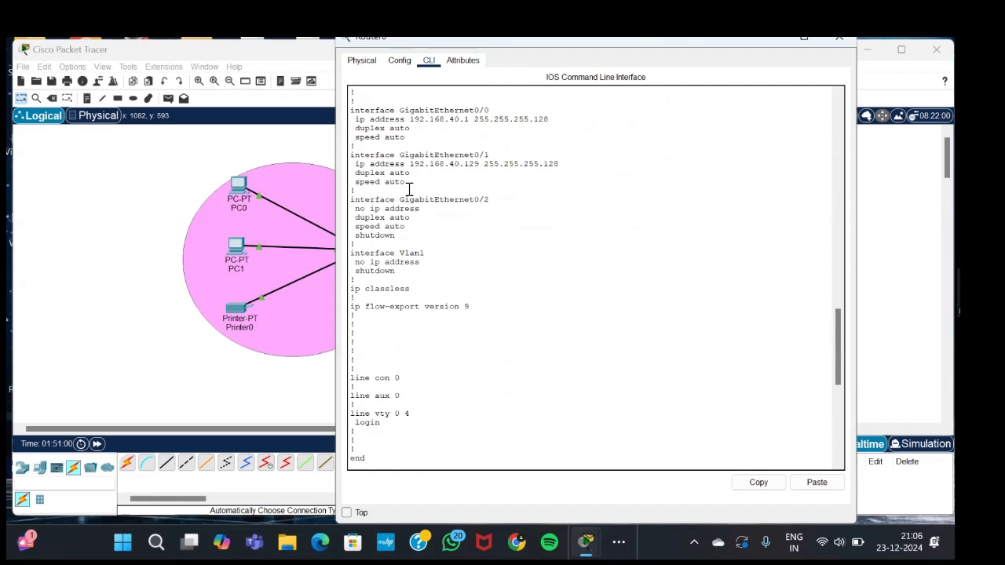
drag(351, 110, 487, 109)
click(487, 109)
drag(357, 119, 592, 120)
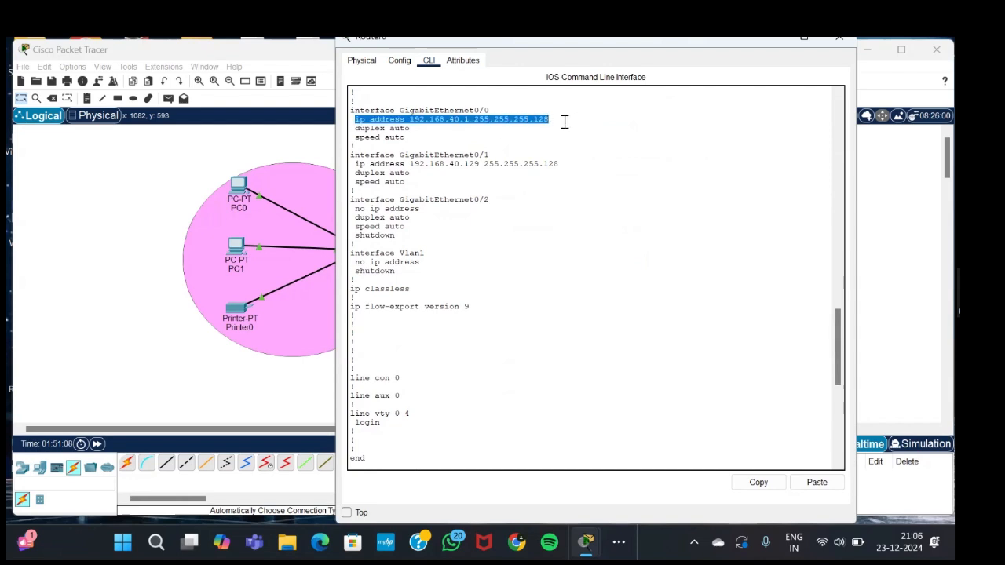
click(456, 117)
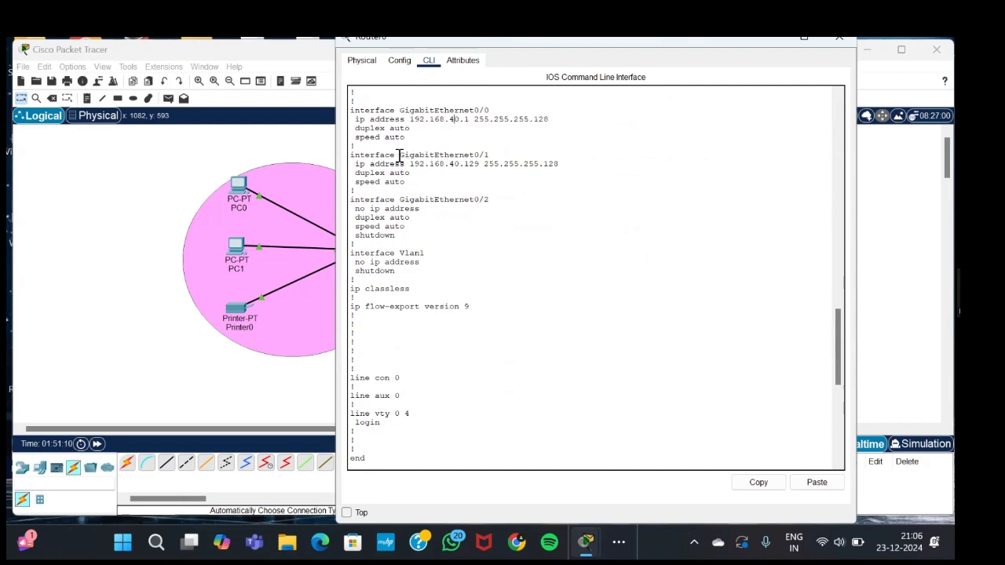
drag(398, 154, 488, 155)
click(434, 296)
scroll(639, 258, down, 3)
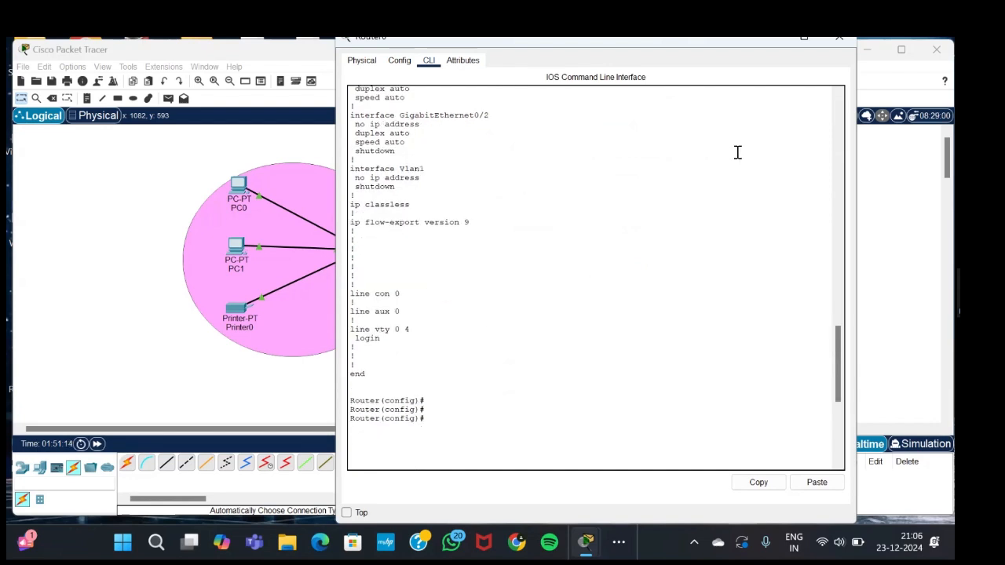
click(838, 41)
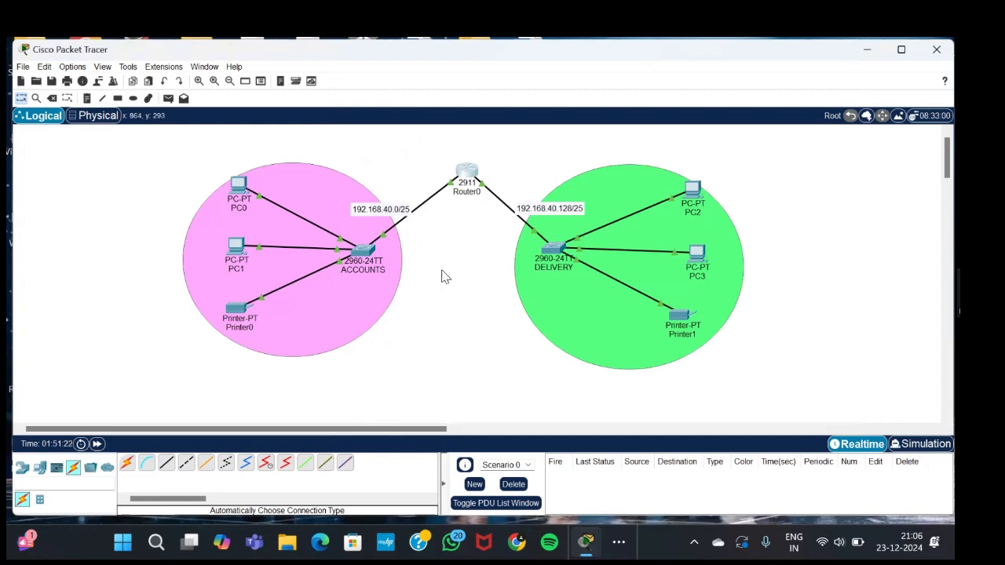
Step: Examine PC0's IPv4 address, subnet mask and default gateway in its IP configuration, then close its window
click(238, 186)
click(395, 130)
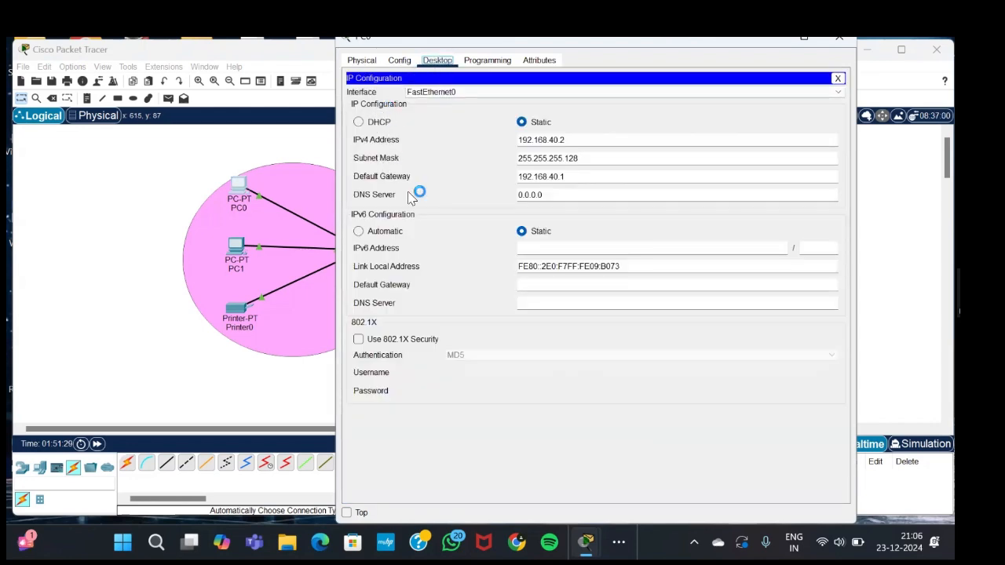
drag(568, 138, 519, 140)
click(519, 140)
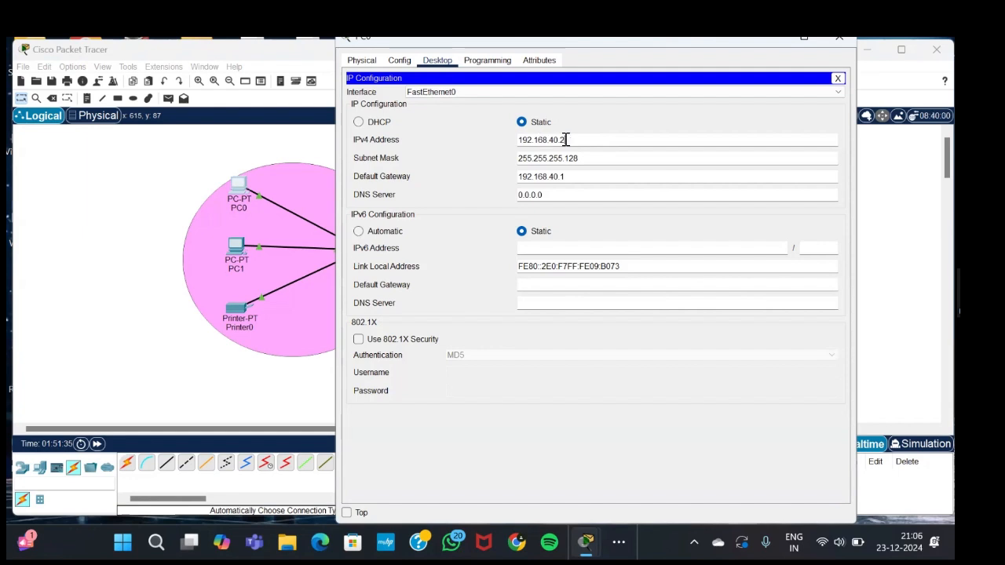
drag(583, 159, 522, 159)
click(523, 161)
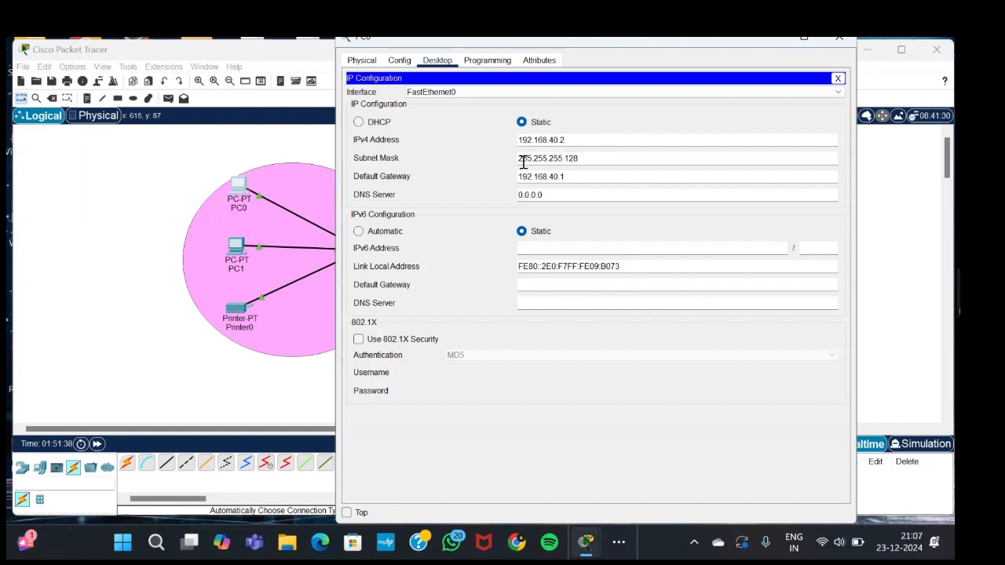
click(571, 177)
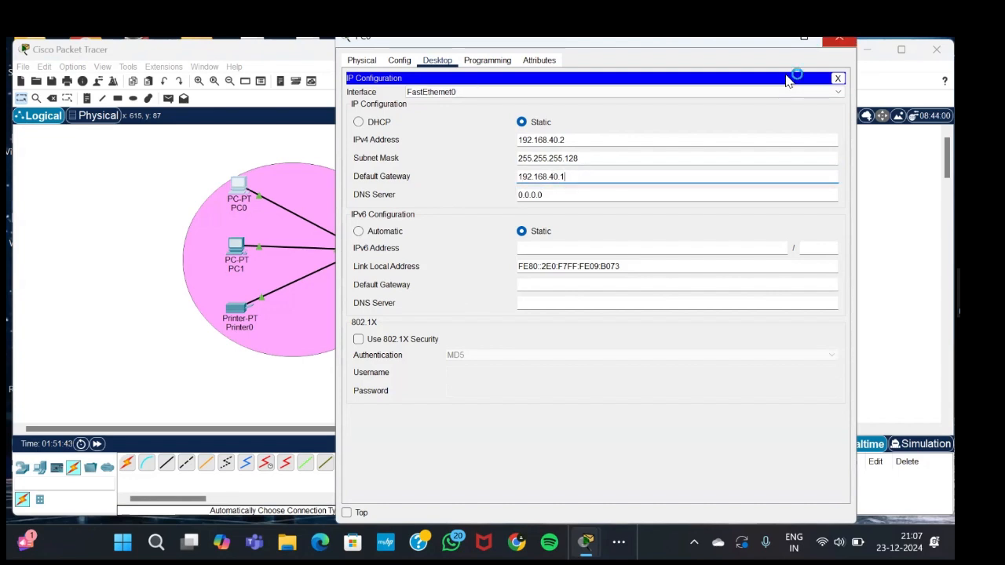
click(839, 37)
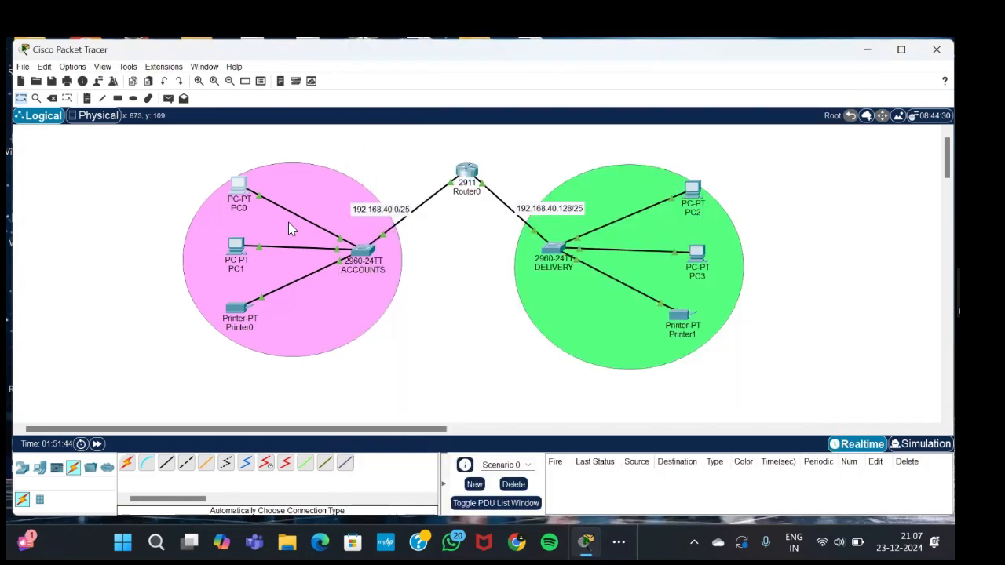
Step: Examine the static IPv4 settings in PC1's IP configuration, then close its window
click(232, 254)
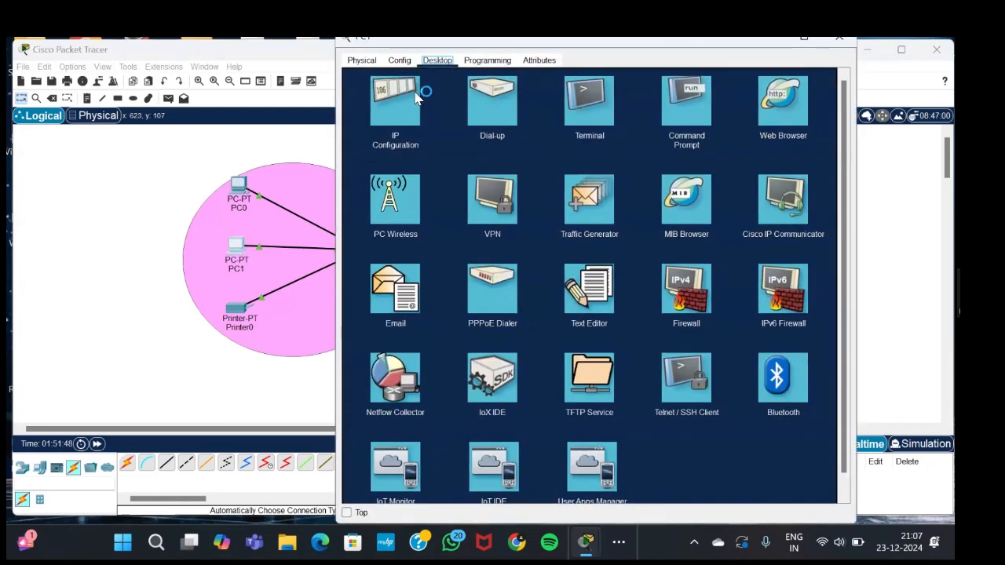
click(416, 93)
drag(573, 140, 534, 140)
click(537, 140)
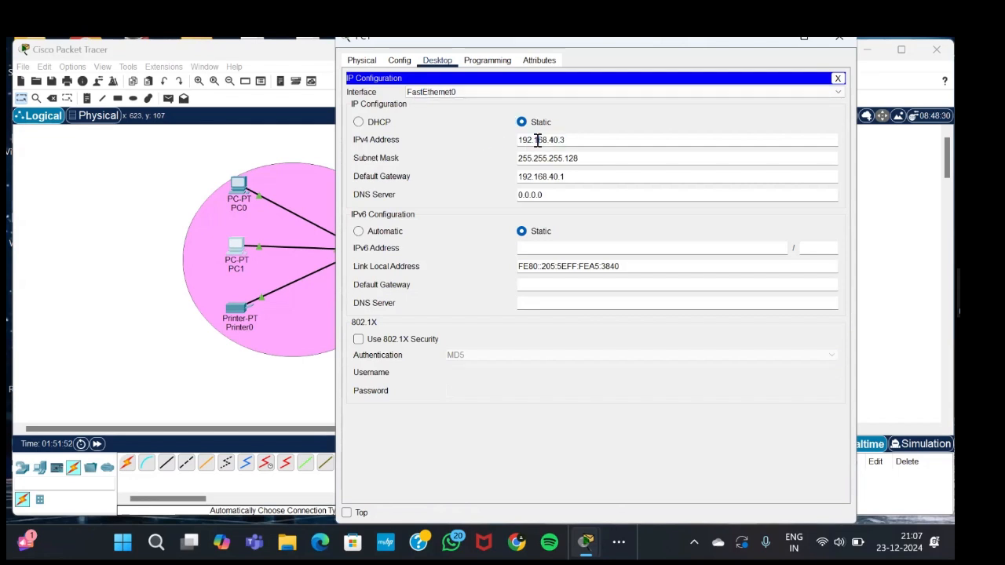
click(597, 148)
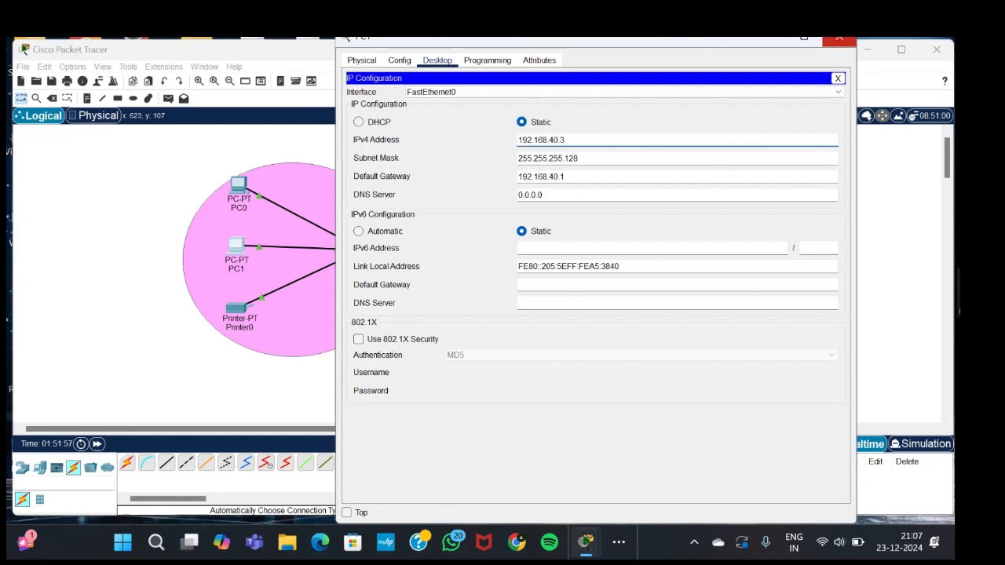
click(839, 38)
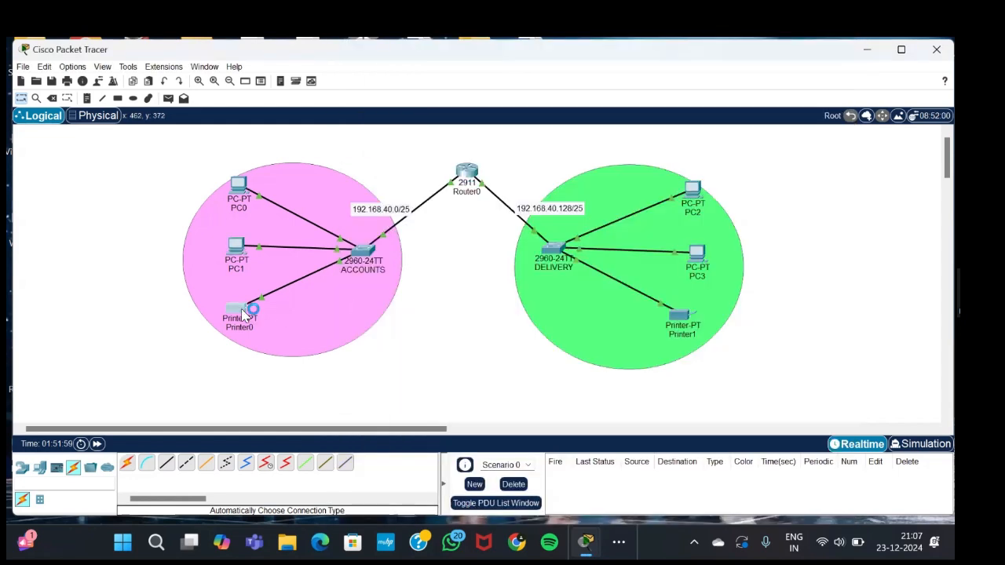
Step: Examine Printer0's FastEthernet0 IPv4 address and subnet mask and its default gateway, then close its window
click(244, 314)
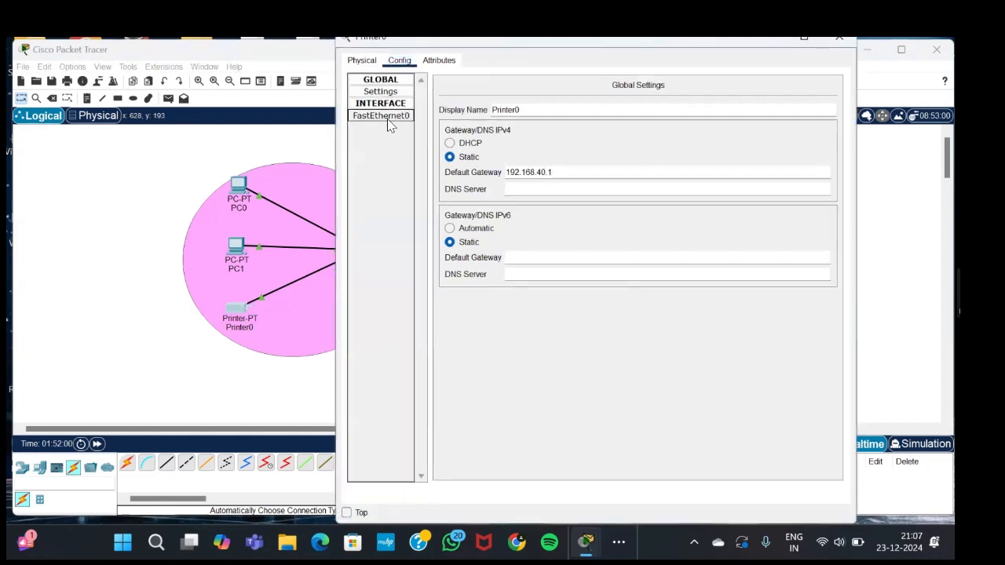
click(388, 121)
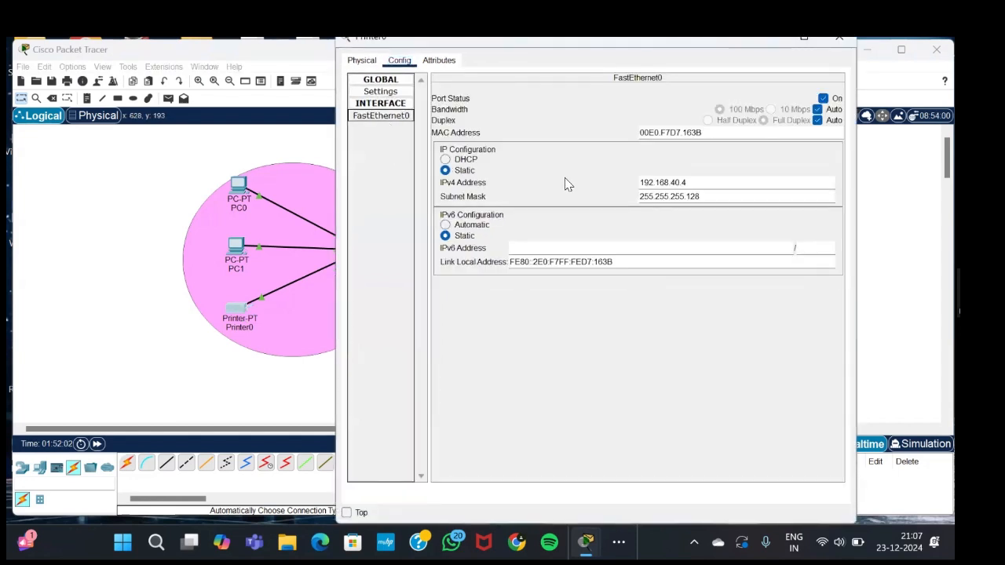
drag(690, 183, 635, 201)
click(475, 93)
click(380, 91)
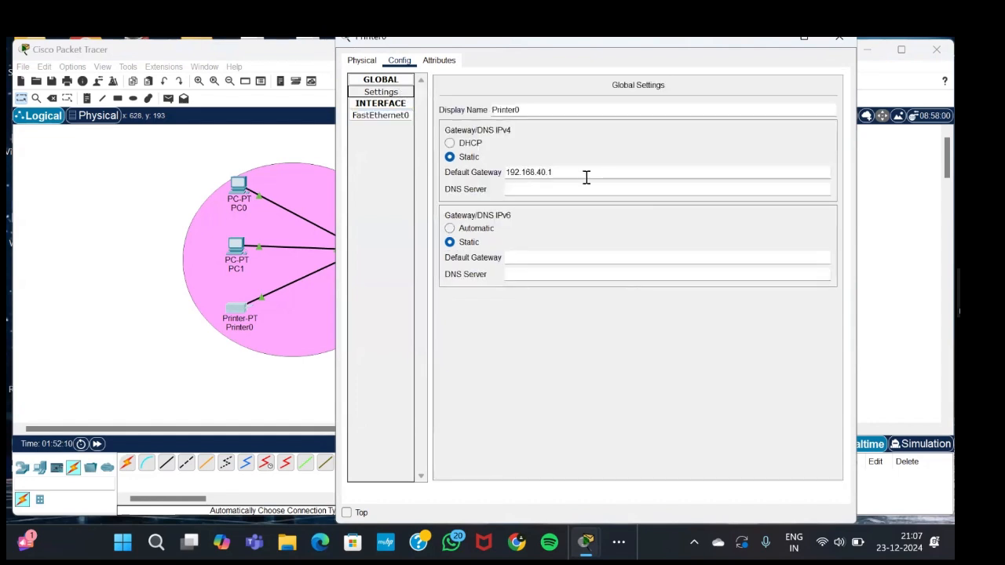
drag(555, 172, 481, 174)
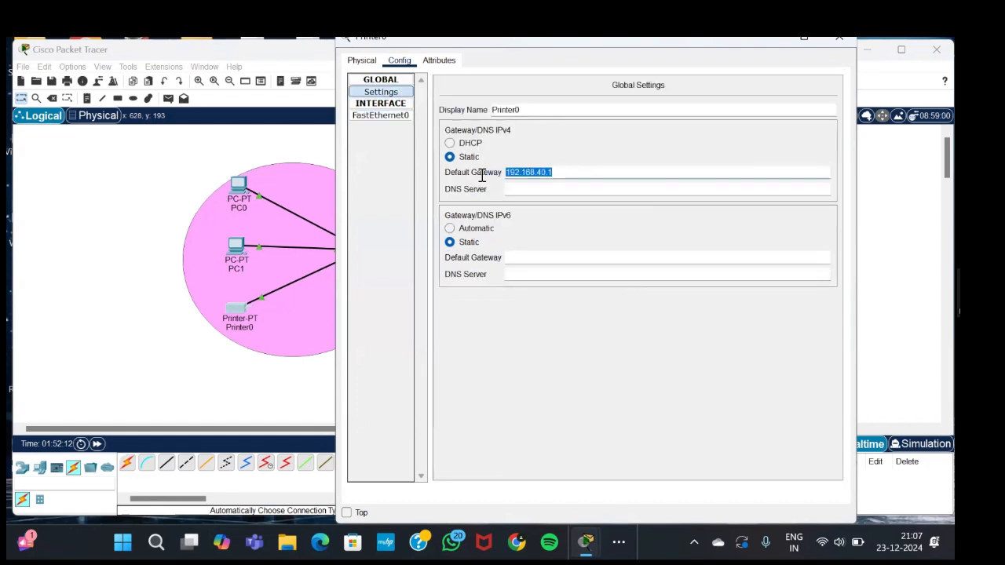
click(562, 175)
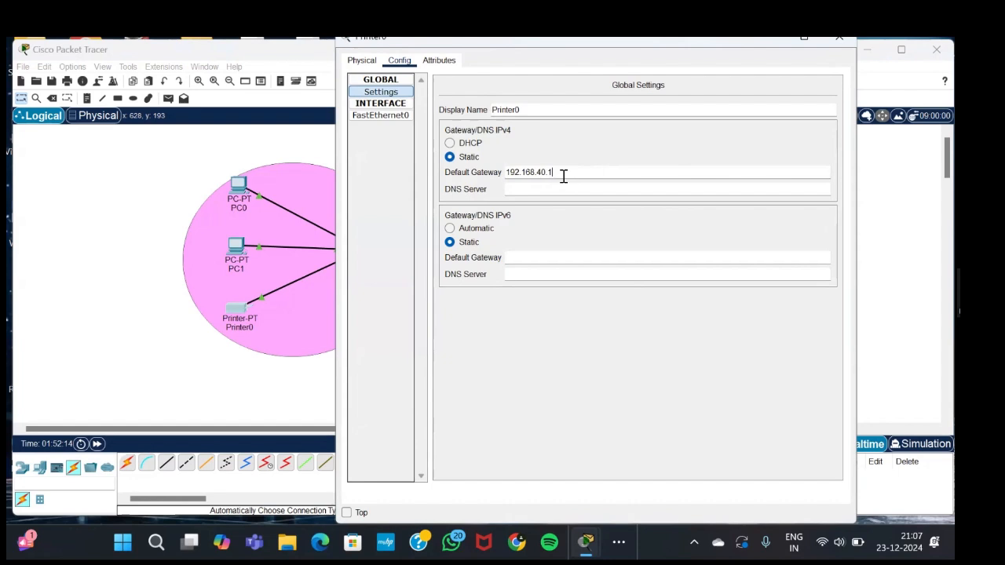
click(839, 37)
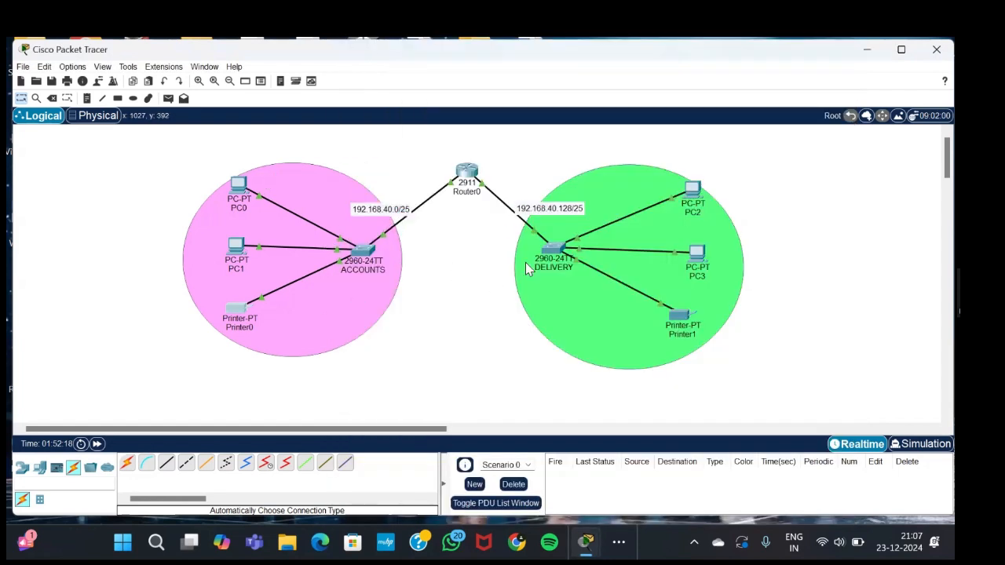
Step: Examine PC2's IPv4 address, default gateway and subnet mask in its IP configuration, then close its window
click(694, 191)
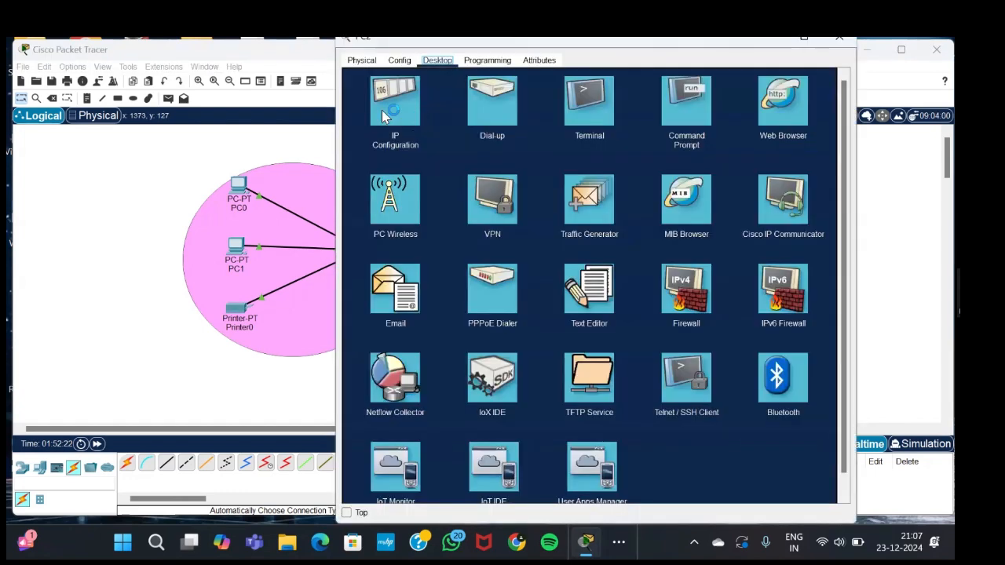
click(382, 110)
drag(588, 139, 518, 141)
click(518, 140)
drag(580, 176, 509, 184)
click(584, 176)
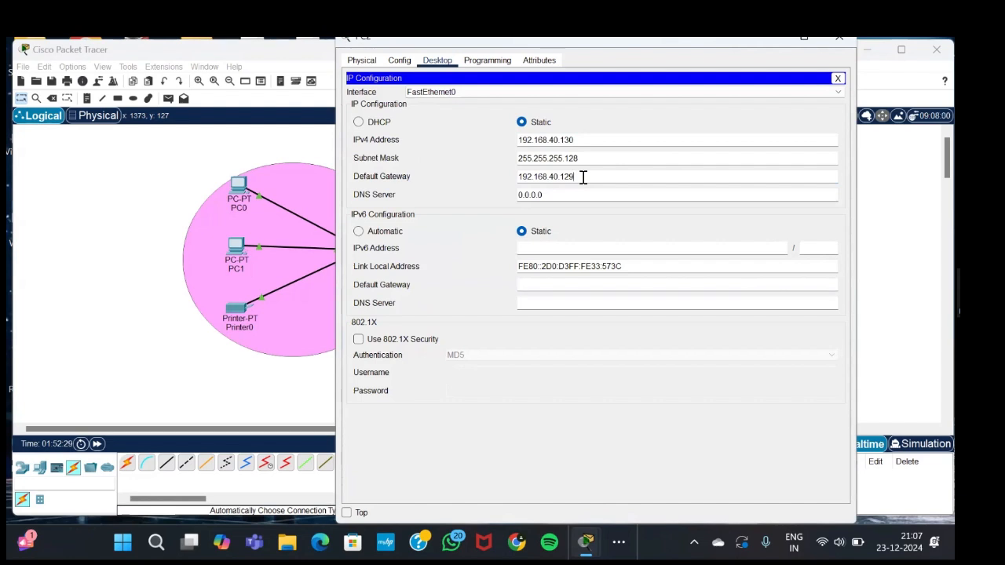
click(582, 139)
click(584, 158)
double_click(530, 161)
click(545, 161)
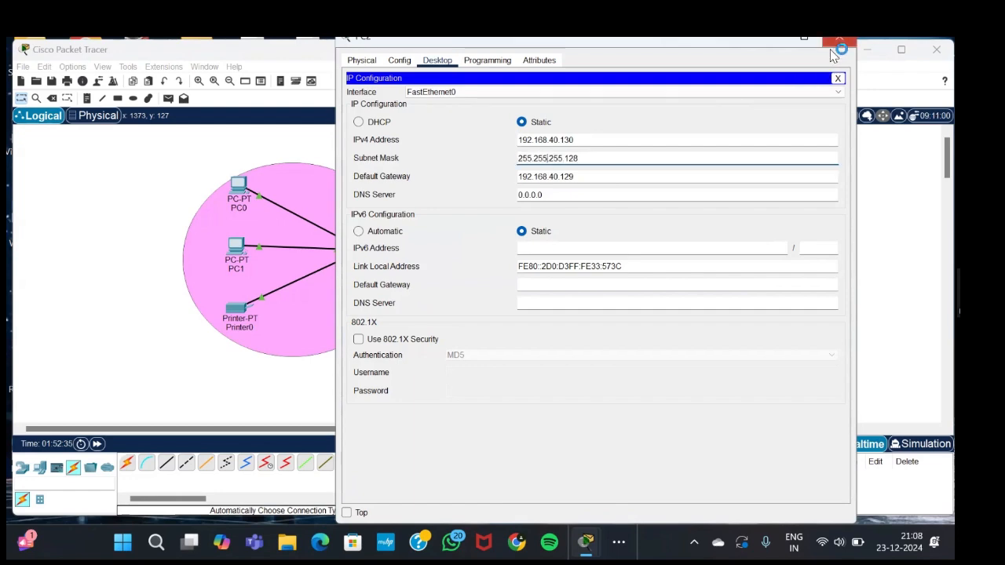
click(834, 44)
Step: Examine PC3's static IPv4 address and default gateway in its IP configuration, then close its window
click(691, 261)
click(390, 106)
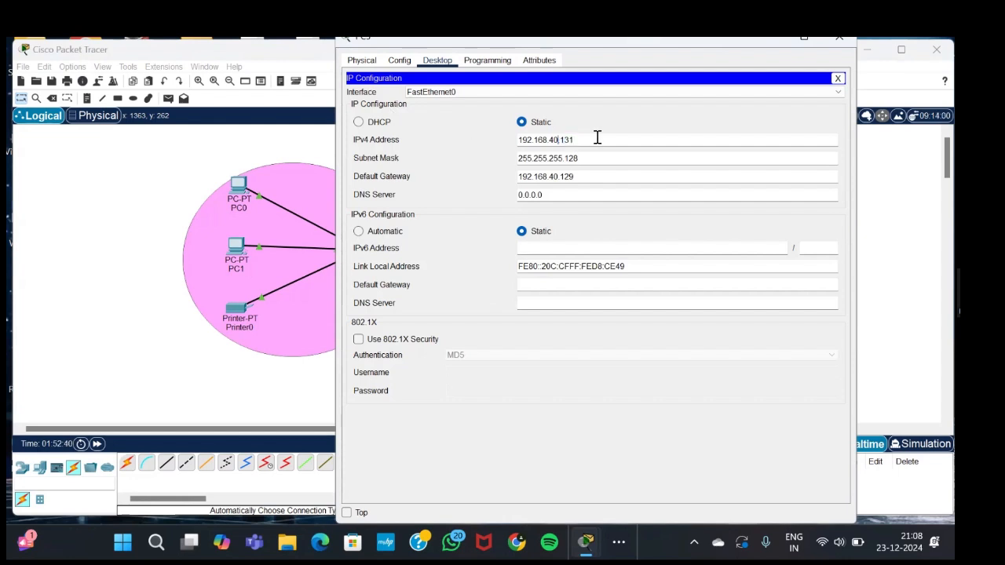
drag(581, 176, 539, 176)
click(538, 177)
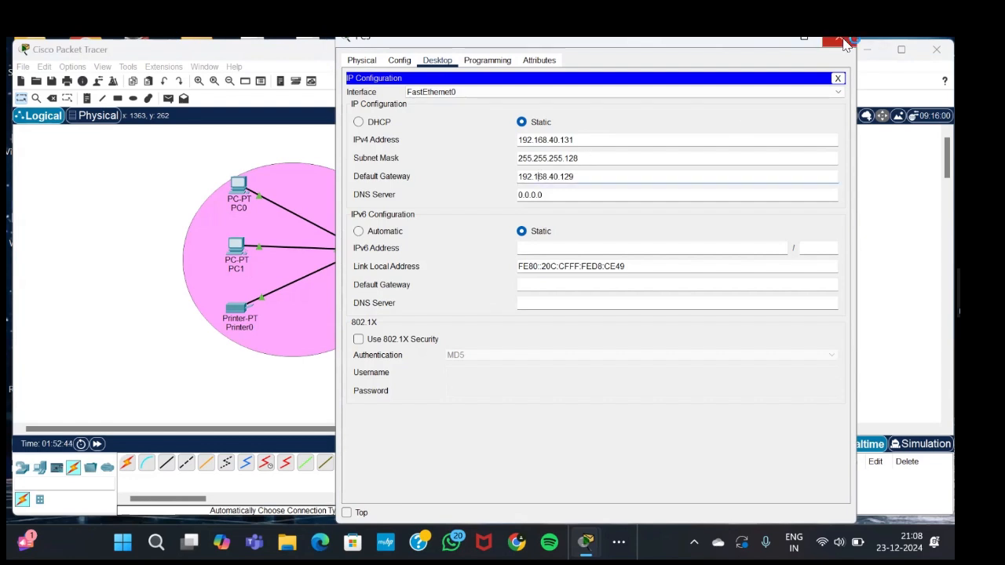
click(833, 40)
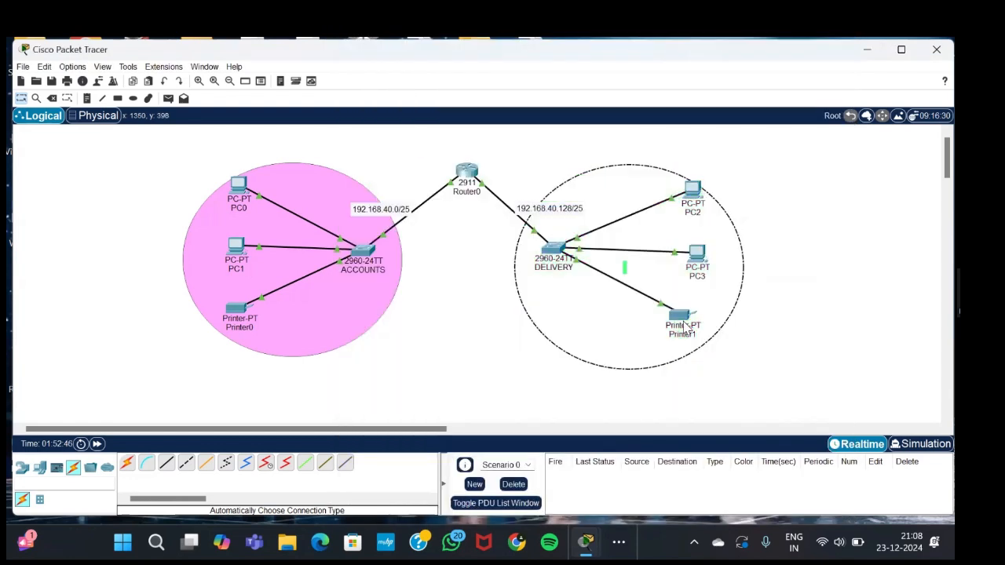
Step: Examine Printer1's FastEthernet0 IPv4 address and subnet mask and its default gateway, then close its window
click(776, 323)
click(679, 315)
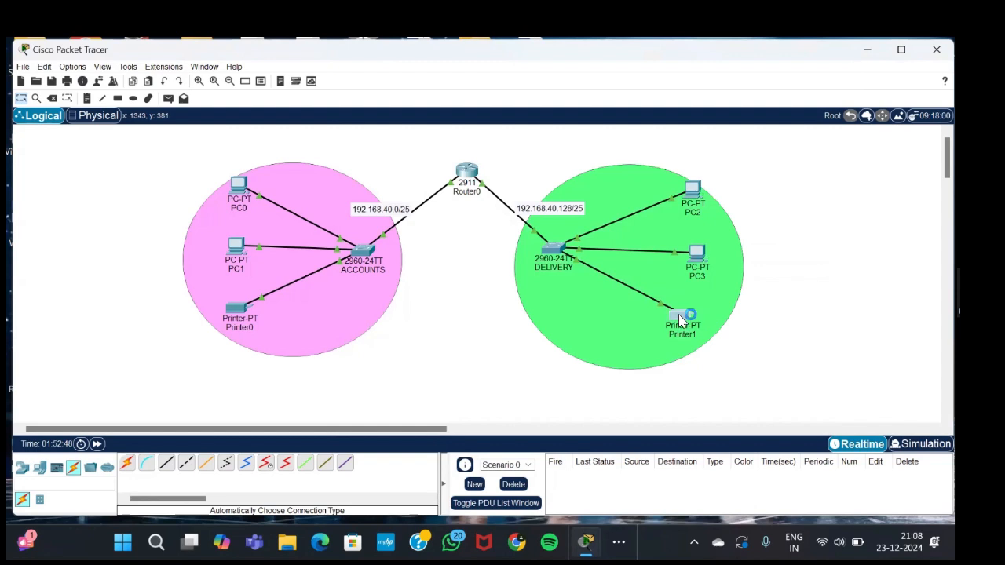
click(380, 116)
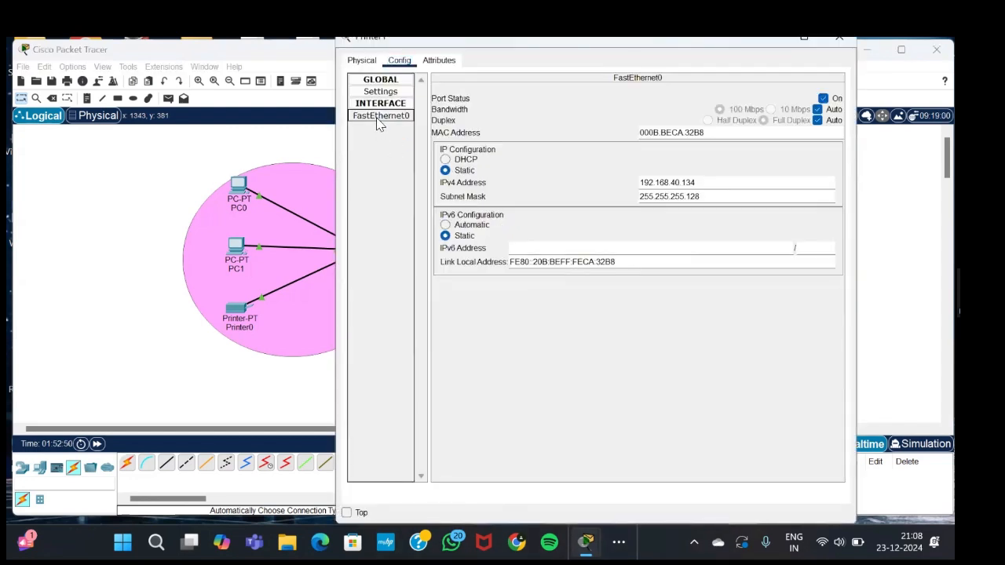
drag(703, 182, 633, 182)
drag(704, 198, 630, 198)
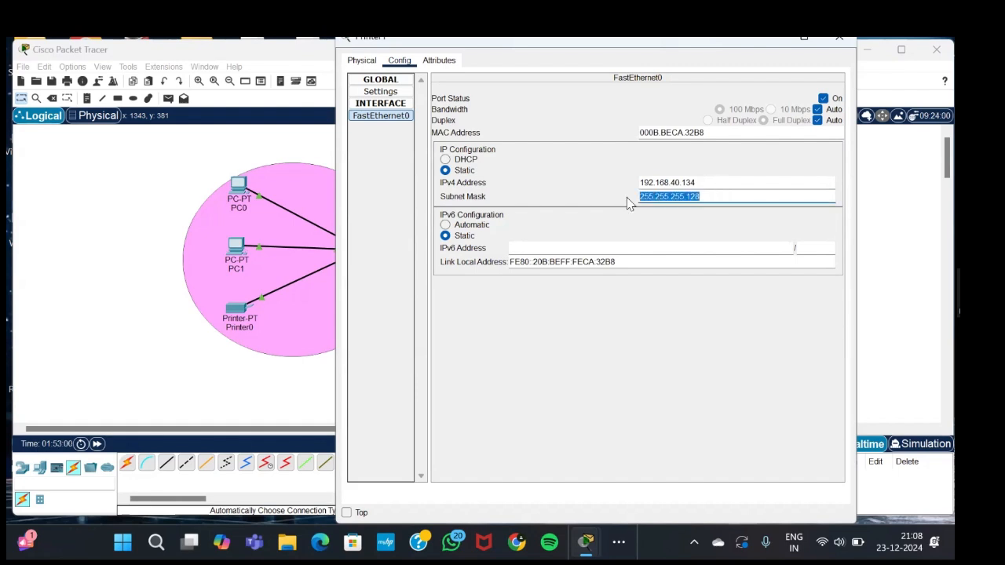
click(396, 92)
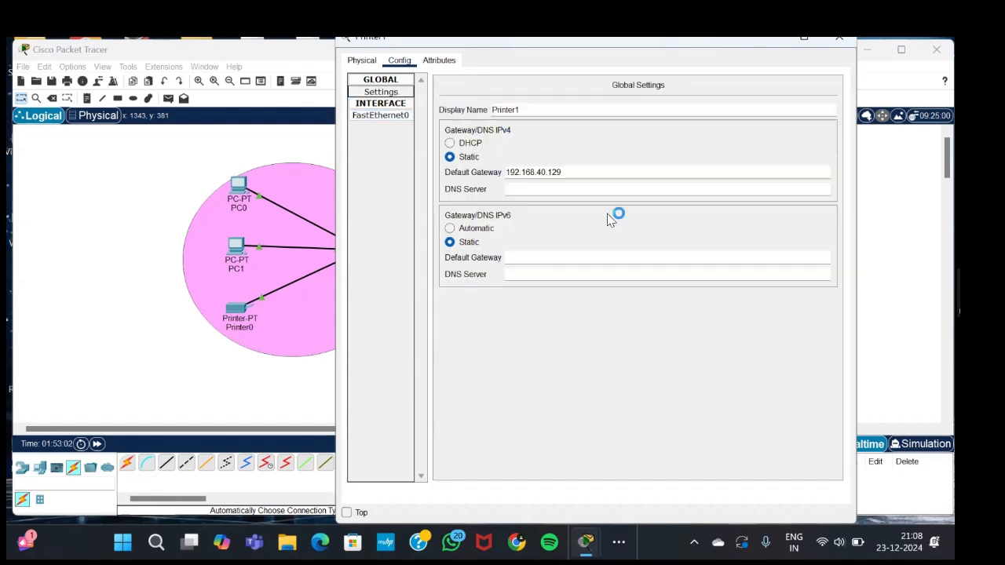
click(571, 173)
drag(572, 173, 503, 175)
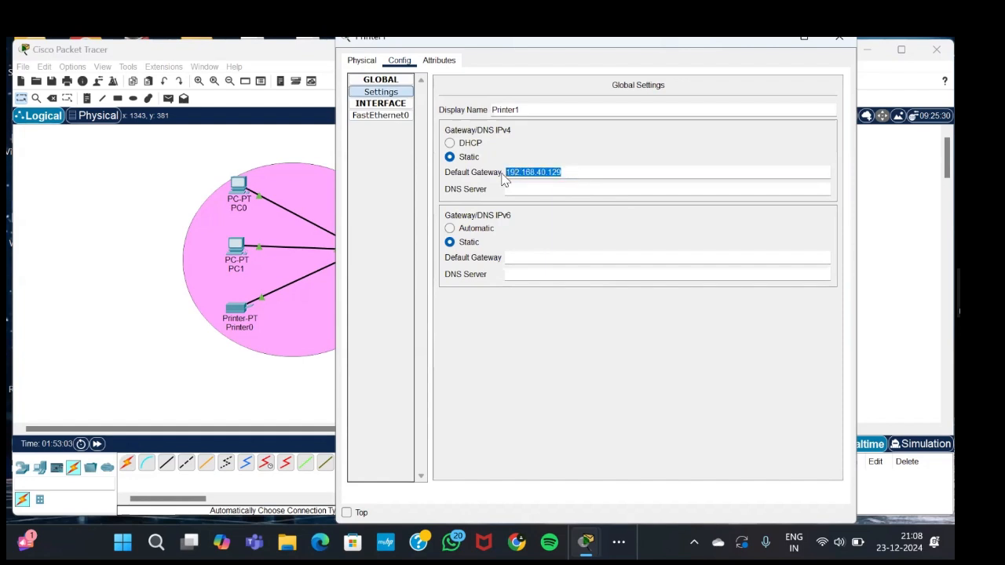
click(828, 42)
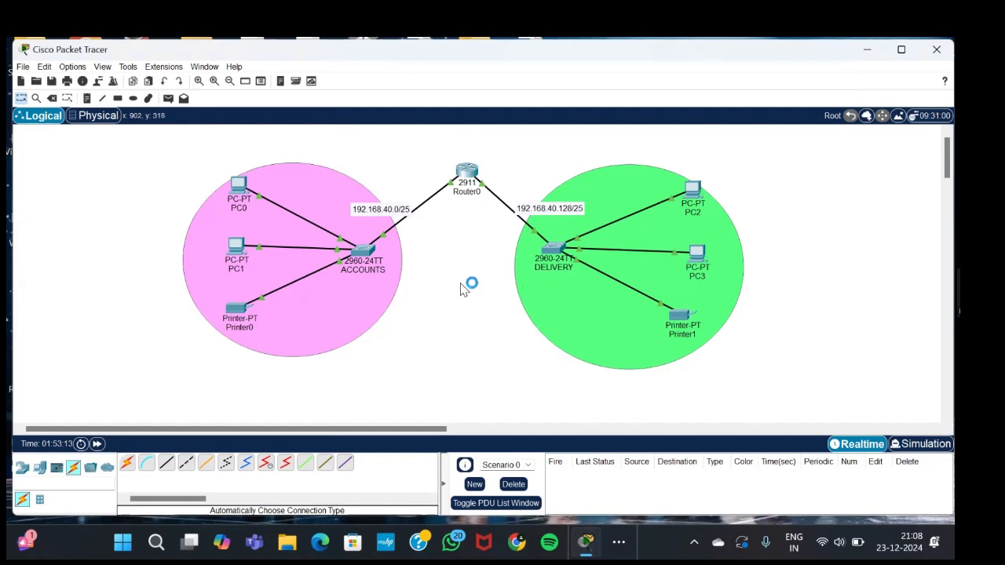
Step: Look up PC2's IPv4 address again as the target for a ping test, then close its window
click(692, 193)
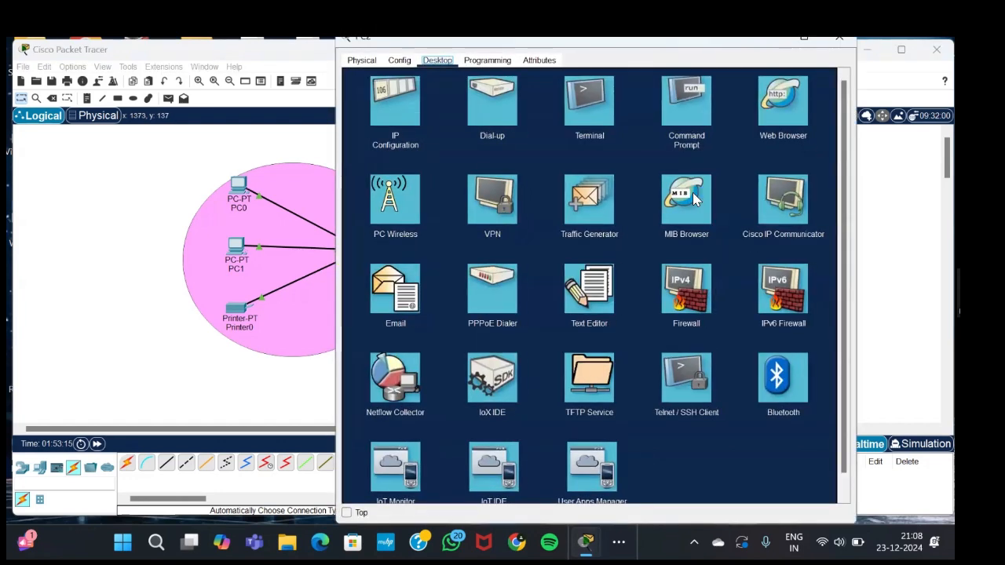
click(393, 99)
double_click(566, 139)
click(582, 141)
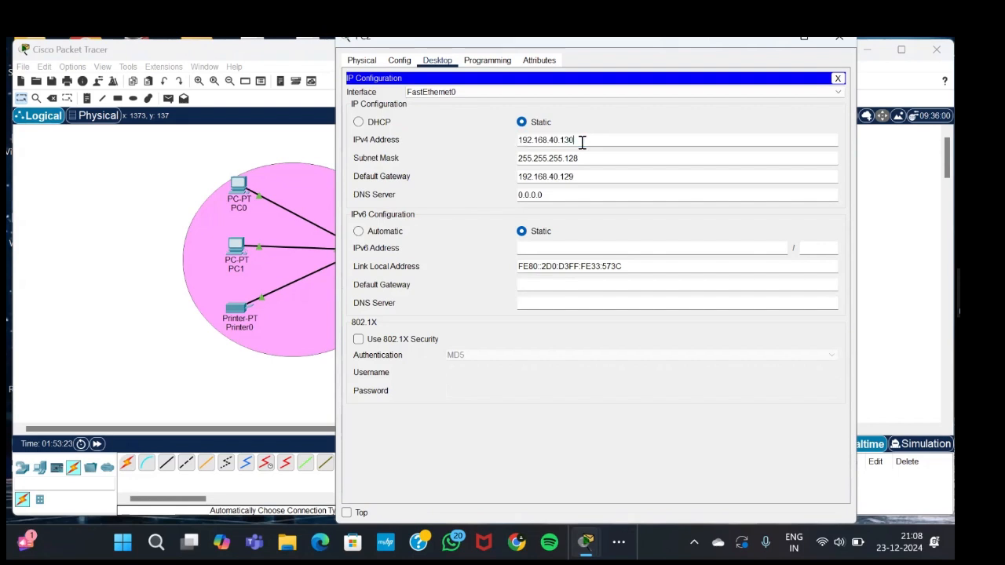
click(838, 37)
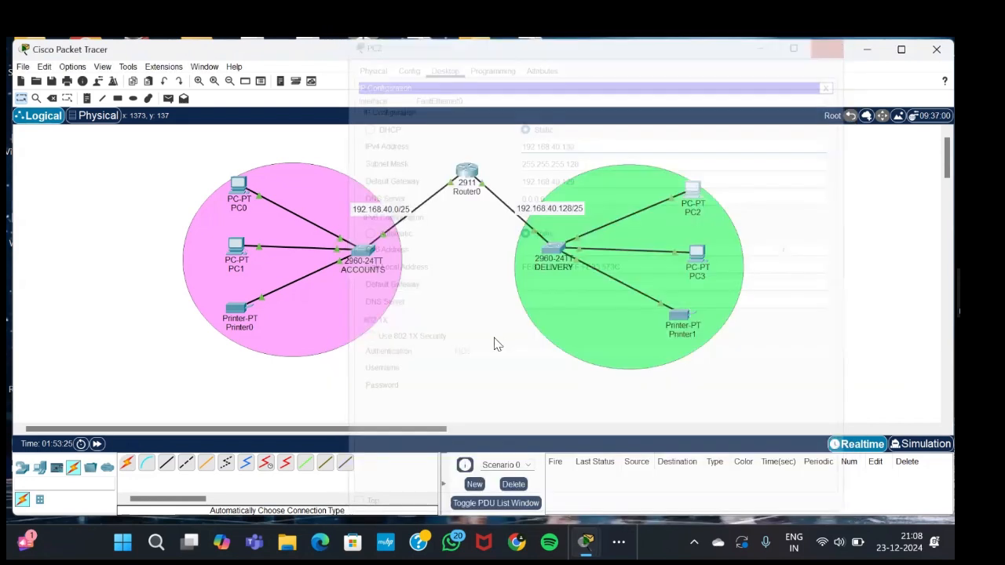
Step: Examine the ping 192.168.40.130 command and its complete output in PC0's command prompt
click(239, 189)
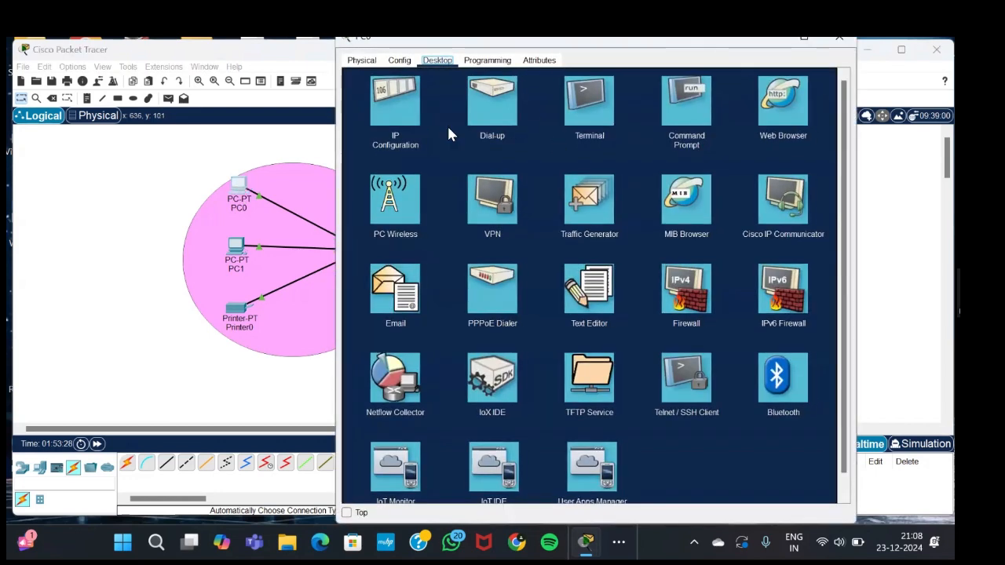
click(686, 100)
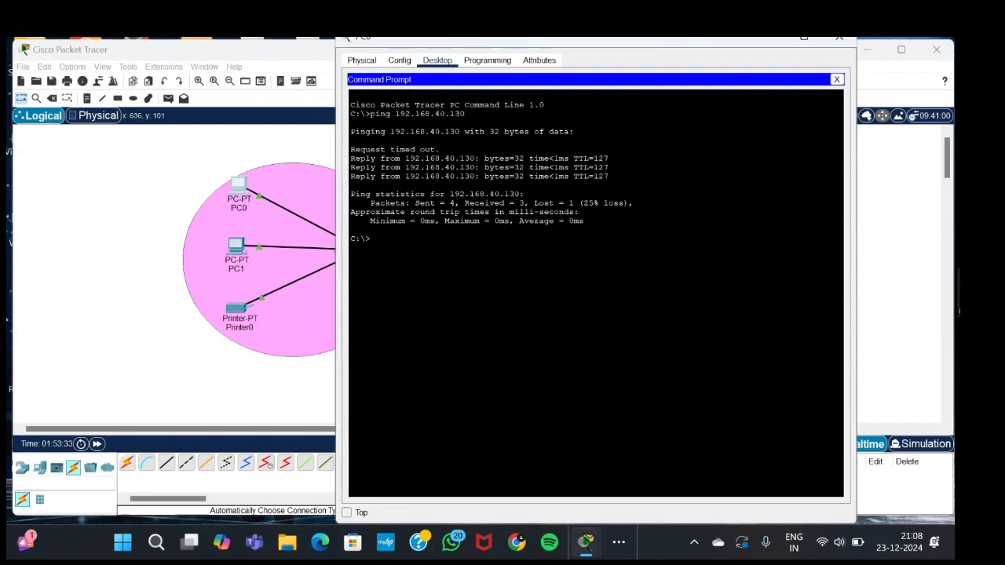
drag(466, 114, 370, 113)
click(370, 115)
drag(350, 131, 350, 229)
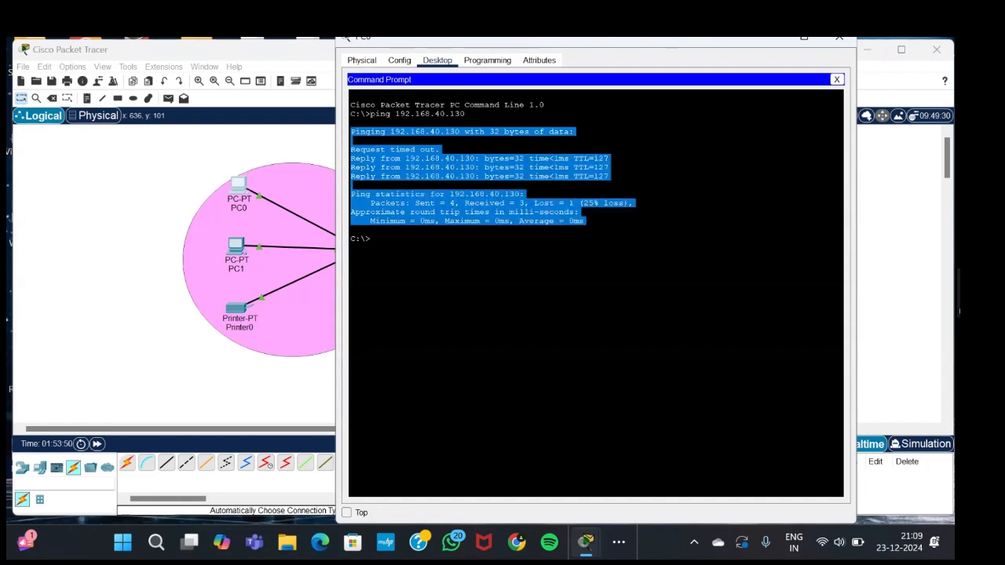
click(351, 229)
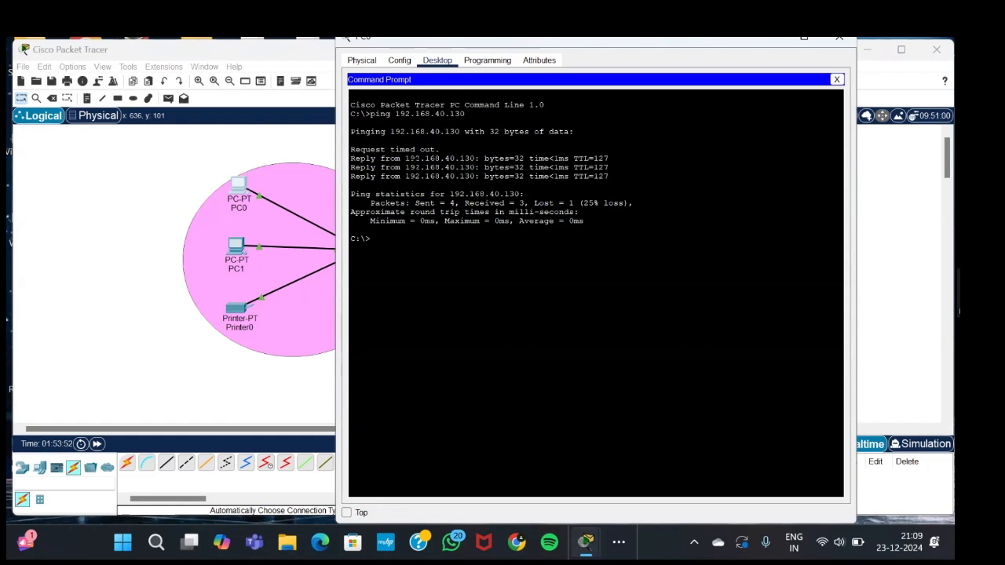
Step: Examine the first response line and the packet statistics of PC0's ping, then close PC0's window
drag(350, 149, 430, 154)
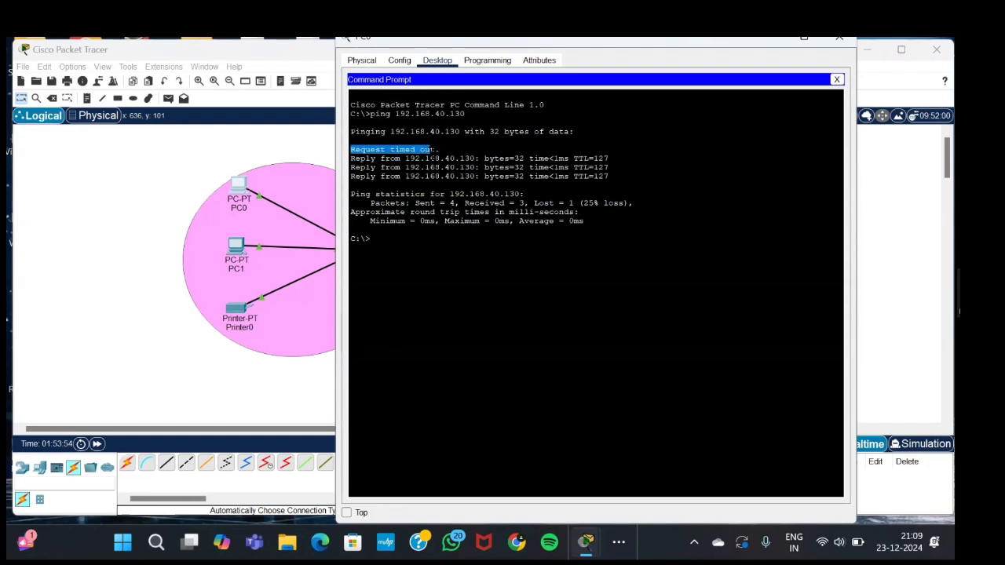
click(437, 150)
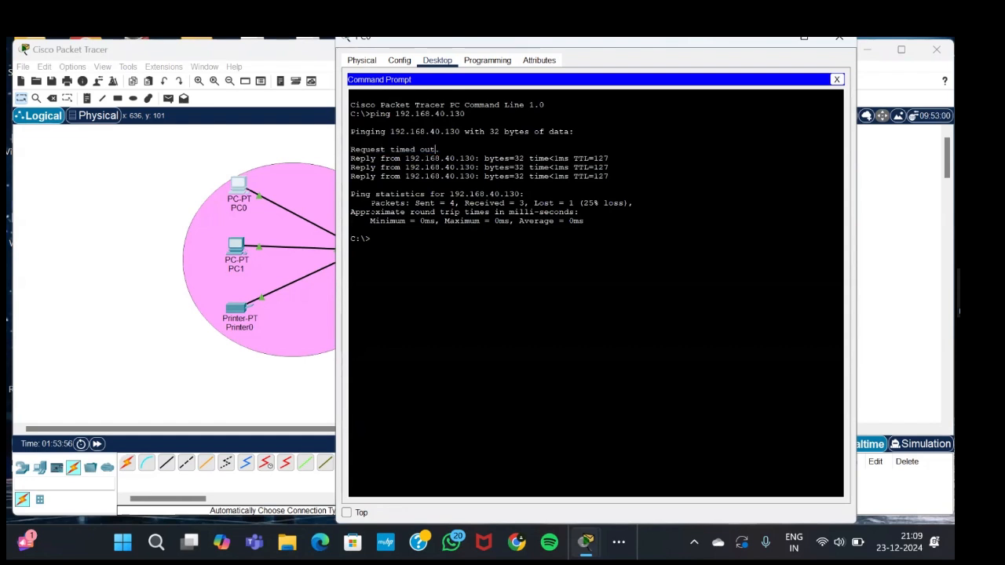
drag(370, 203, 630, 202)
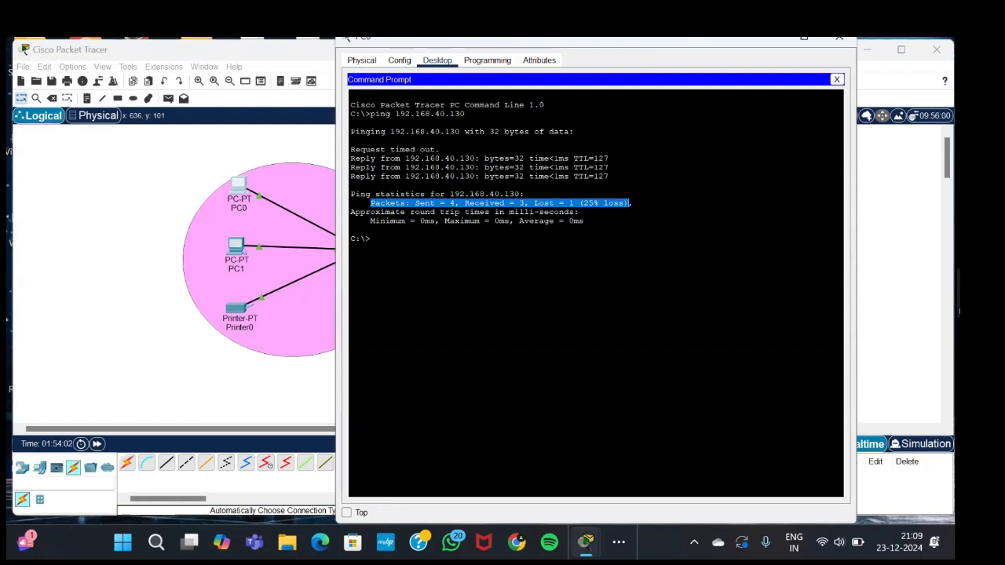
click(630, 203)
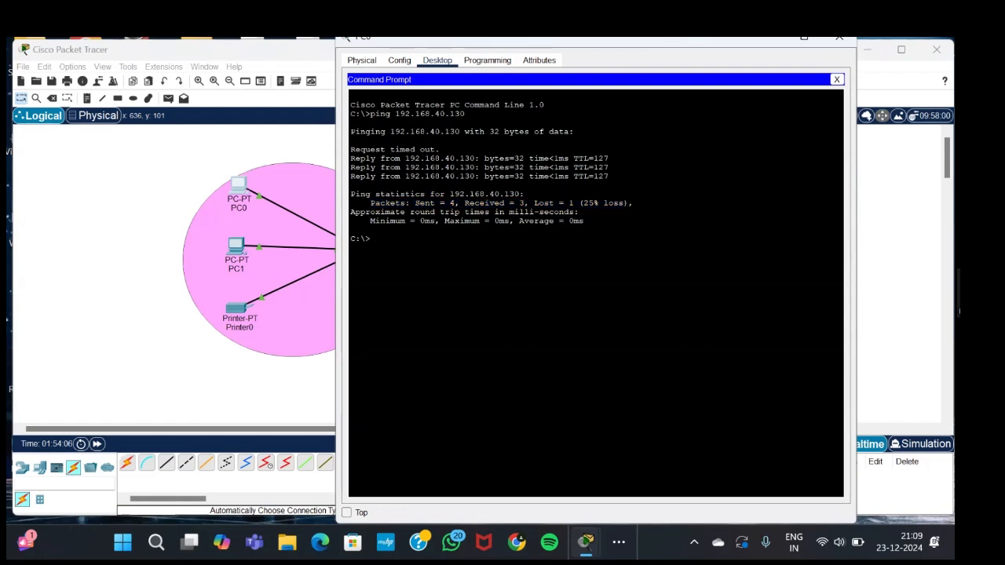
click(830, 51)
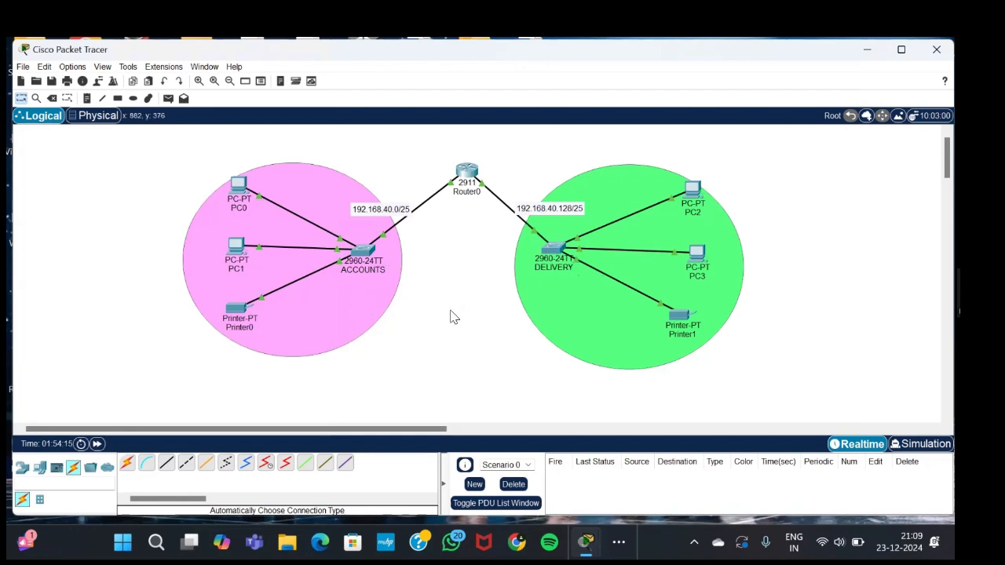
Step: Look up the IPv4 address of Printer0's FastEthernet0 interface again, then close its window
click(235, 311)
click(395, 118)
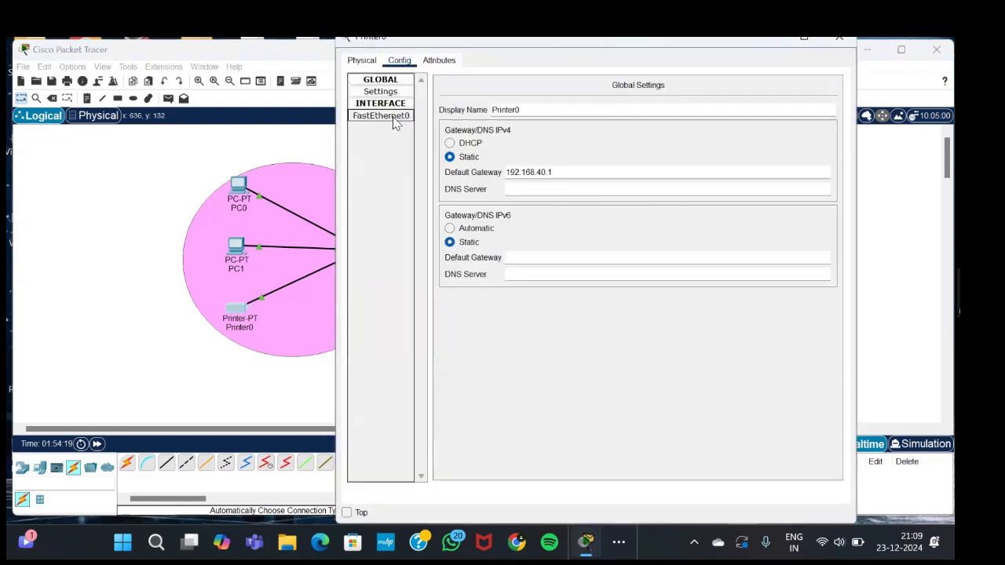
drag(691, 183, 635, 182)
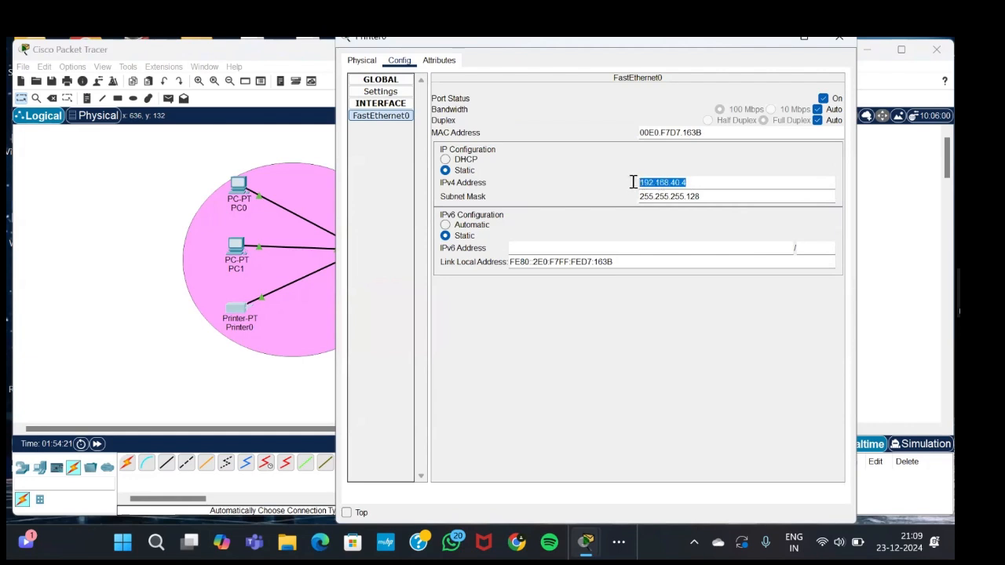
click(839, 37)
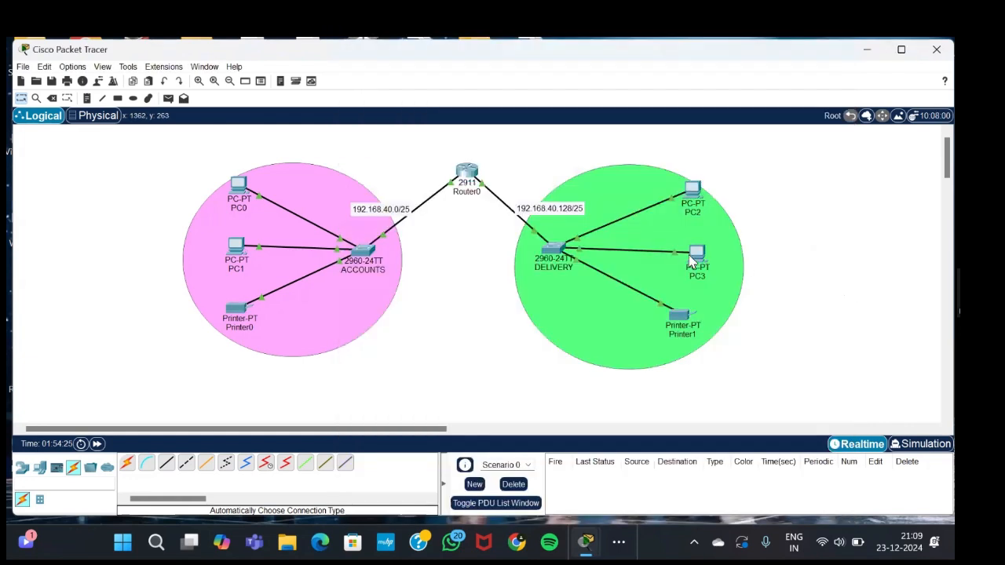
Step: Open PC3's command prompt and clear the unfinished ping command from the current line
click(695, 261)
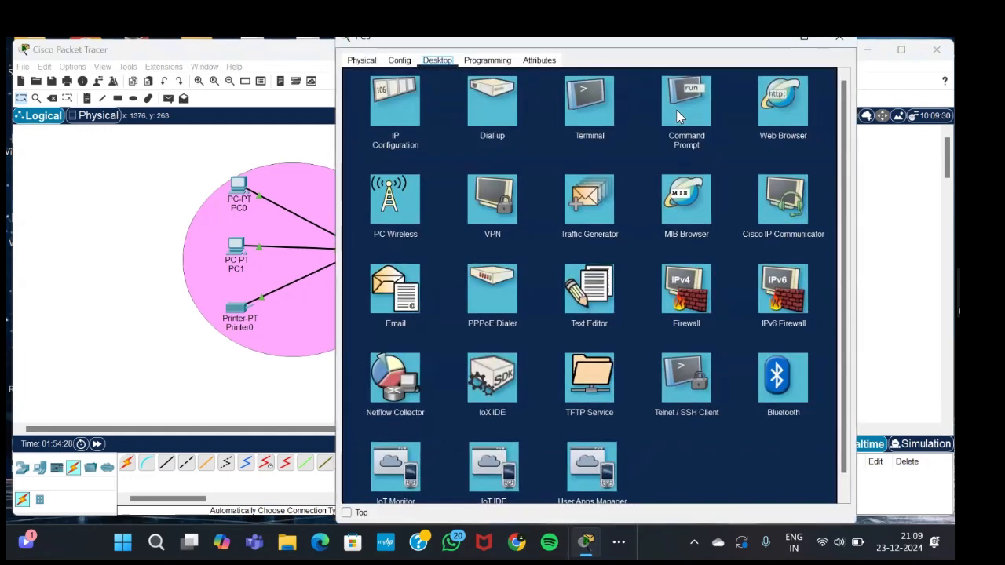
click(682, 110)
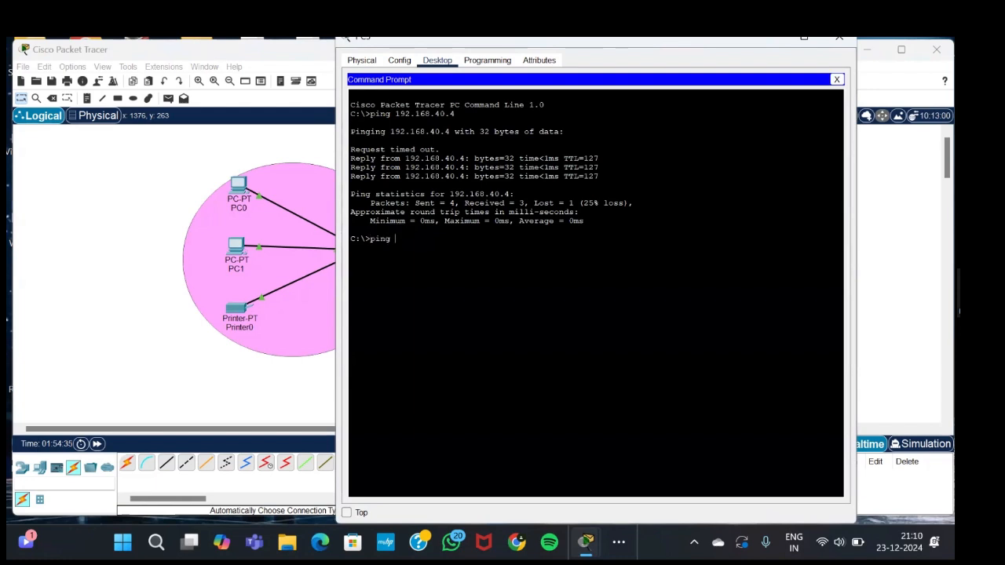
key(BackSpace)
key(BackSpace)
key(BackSpace)
key(BackSpace)
key(BackSpace)
Step: Examine the output of the ping to 192.168.40.4 in PC3's command prompt, then close PC3's window
drag(351, 132, 450, 132)
click(533, 159)
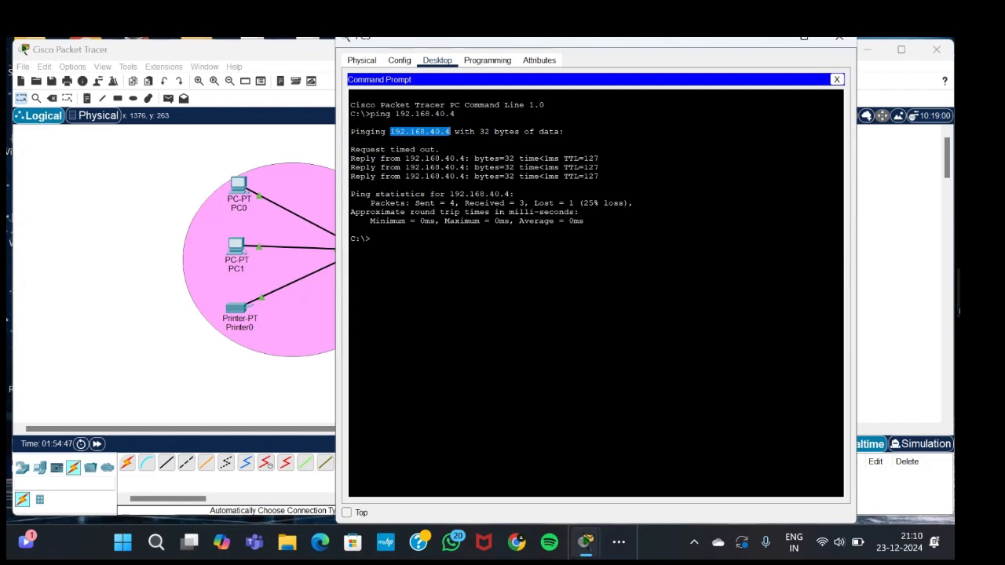
click(463, 135)
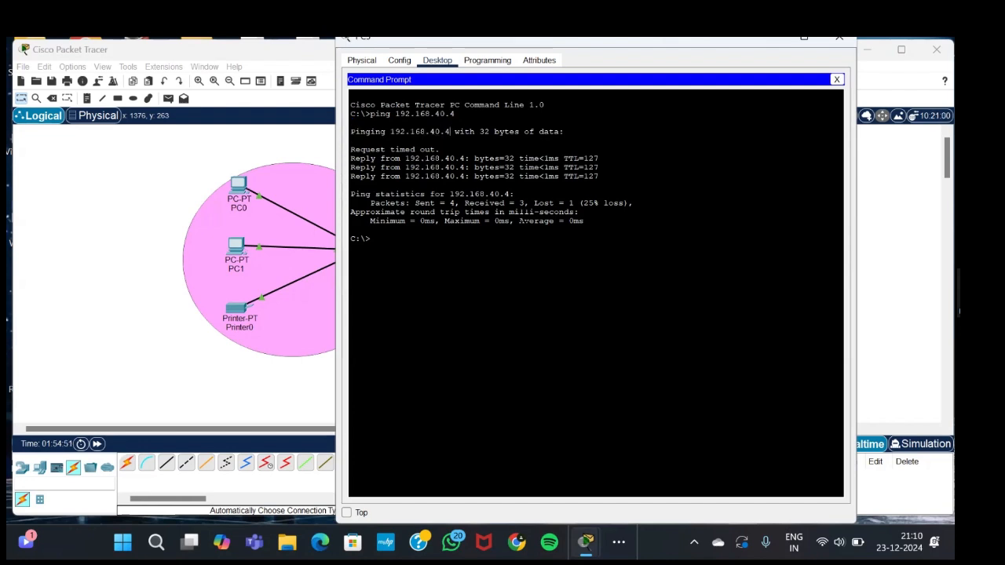
click(841, 45)
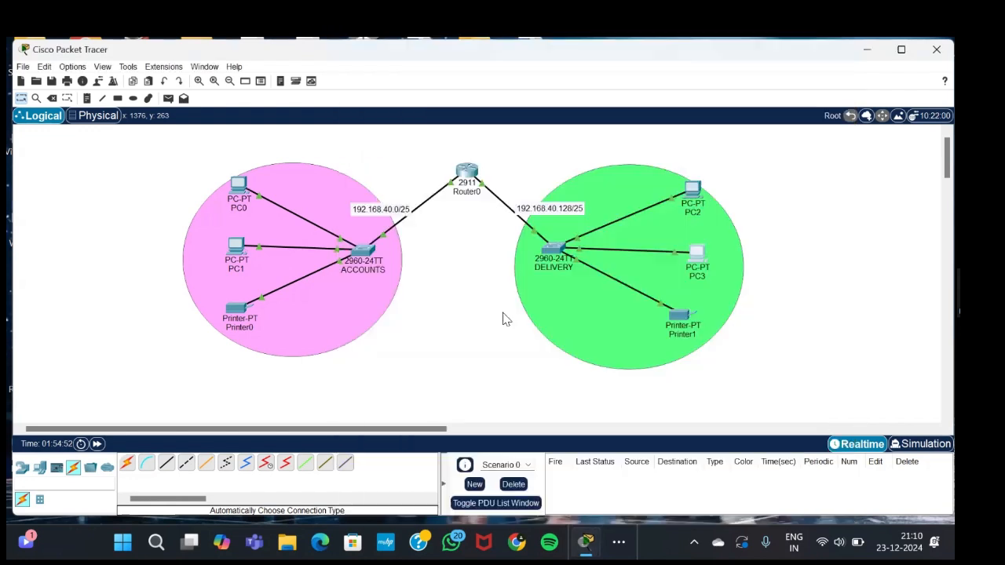